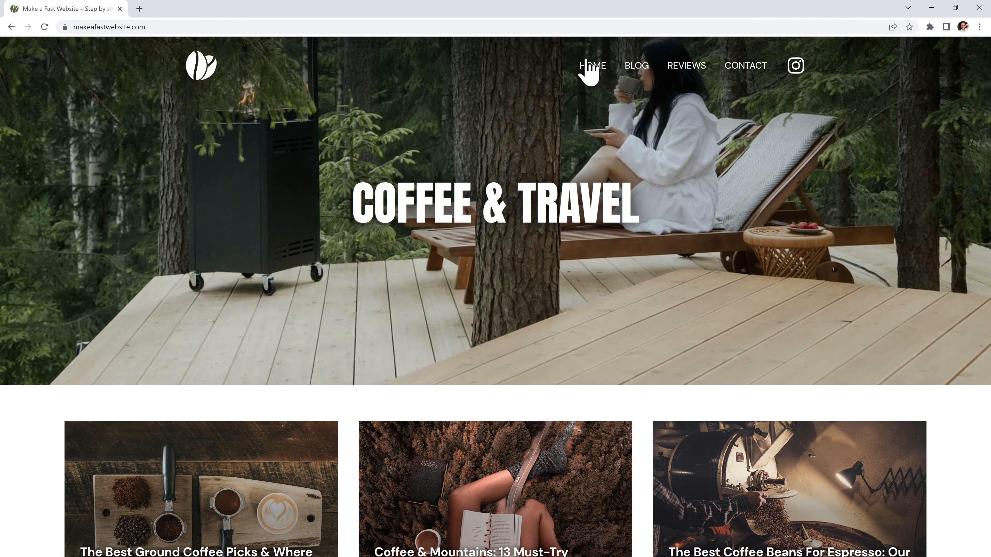
# Browse the coffee site's home page and open the Coffee & Mountains article.
pyautogui.click(548, 26)
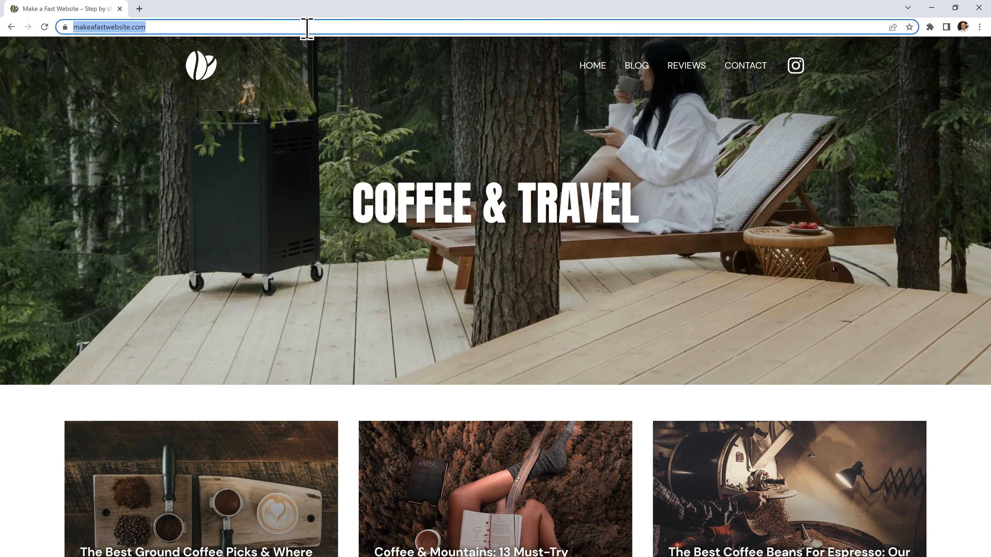
pyautogui.scroll(-7, 699, 142)
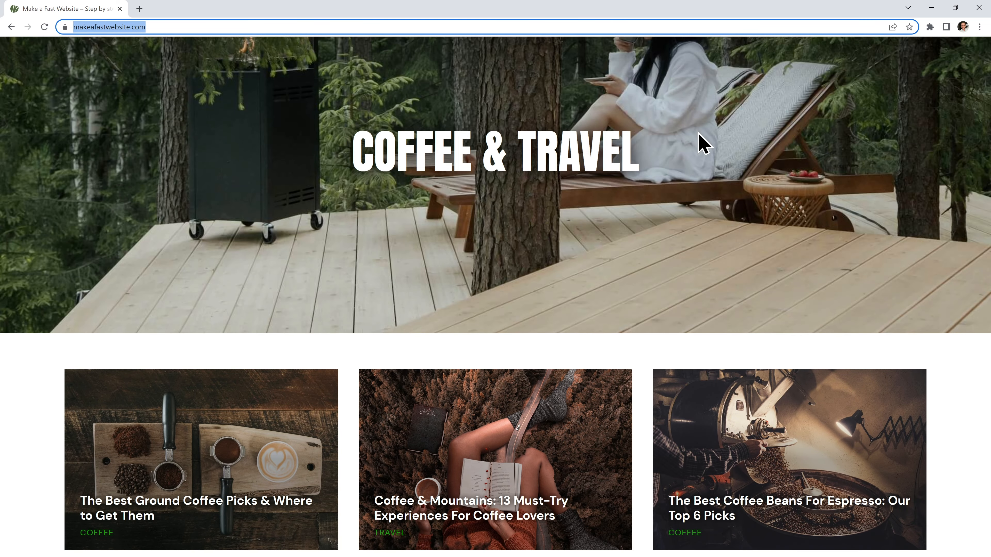
pyautogui.scroll(-5, 564, 151)
pyautogui.scroll(6, 553, 155)
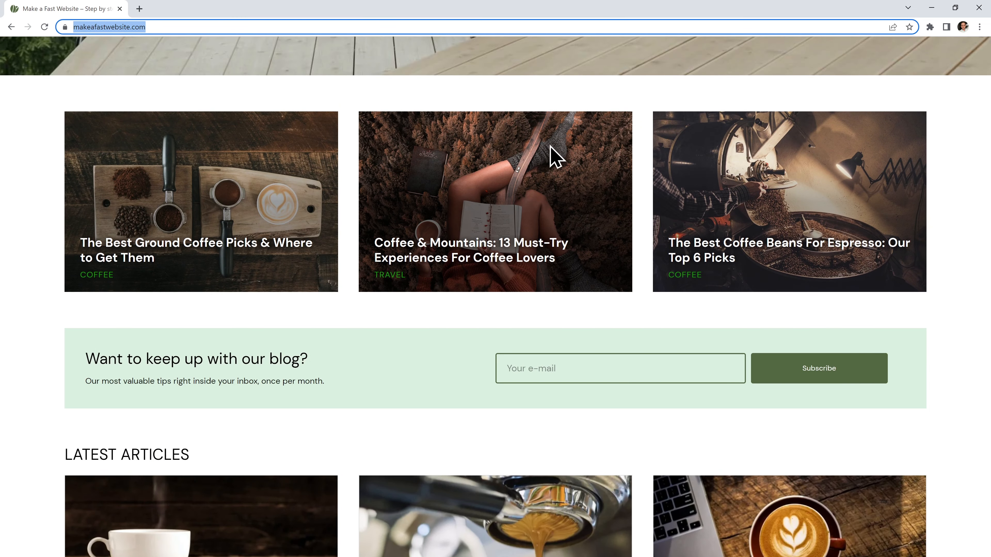
pyautogui.click(465, 254)
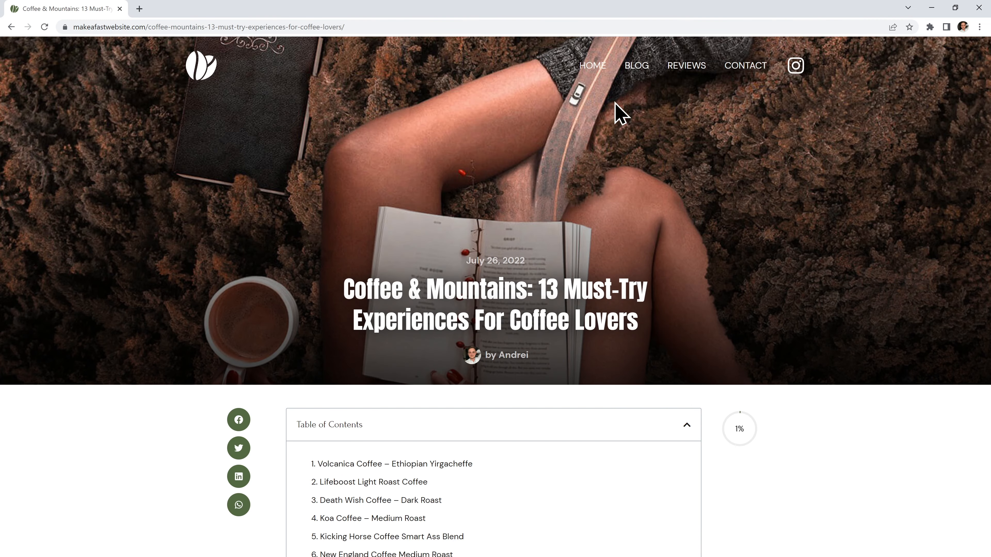
# Visit the reviews, contact and espresso article pages, then reload the home page to record network requests.
pyautogui.click(687, 67)
pyautogui.click(736, 68)
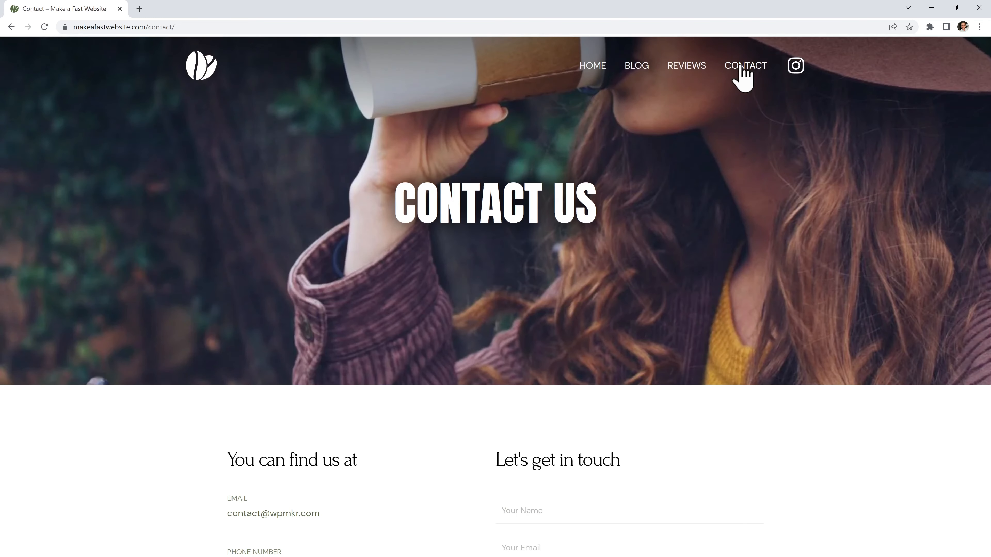
pyautogui.click(595, 66)
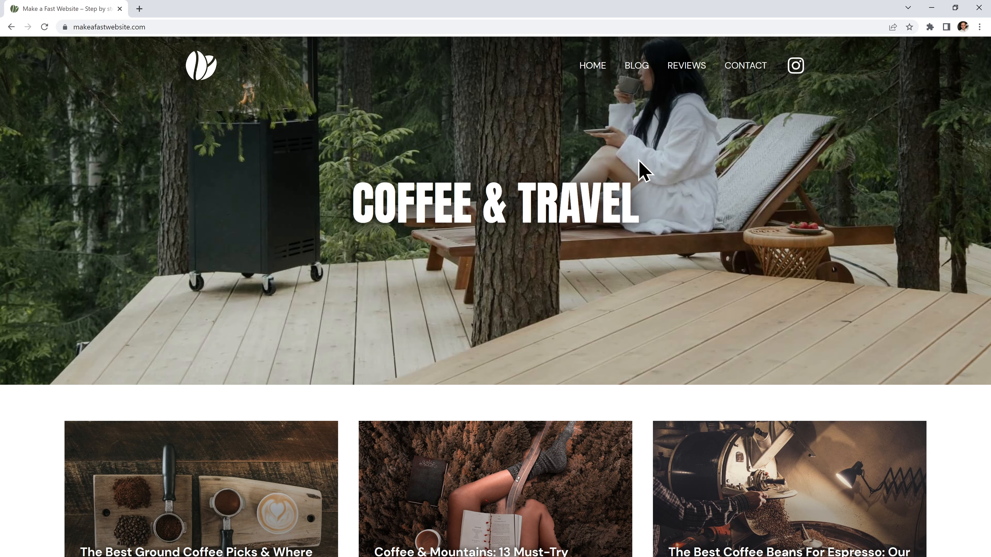
pyautogui.scroll(-7, 648, 195)
pyautogui.click(688, 306)
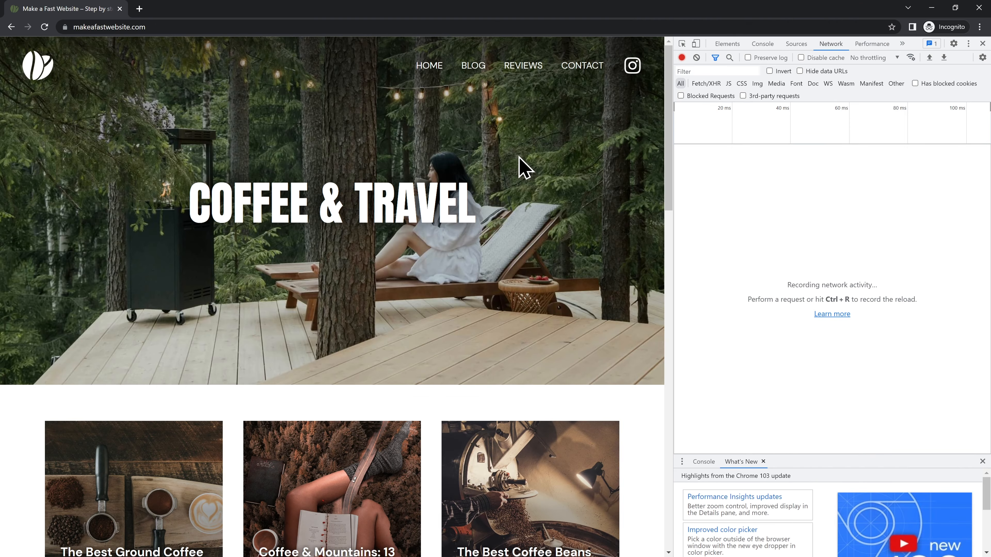
pyautogui.hotkey('ctrl', 'r')
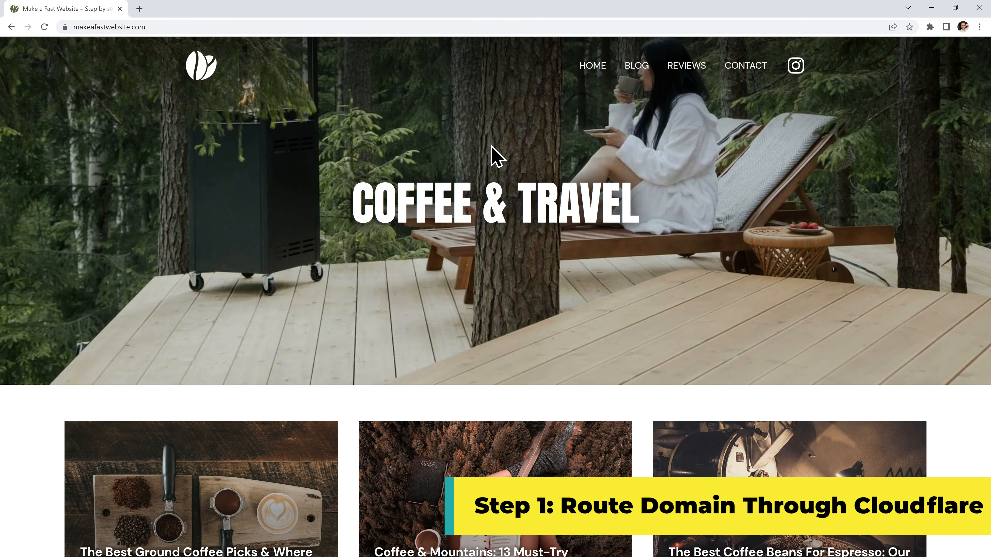
# Open Cloudflare's global network page, cloudflare.com/network, in a new tab and skim it.
pyautogui.click(140, 9)
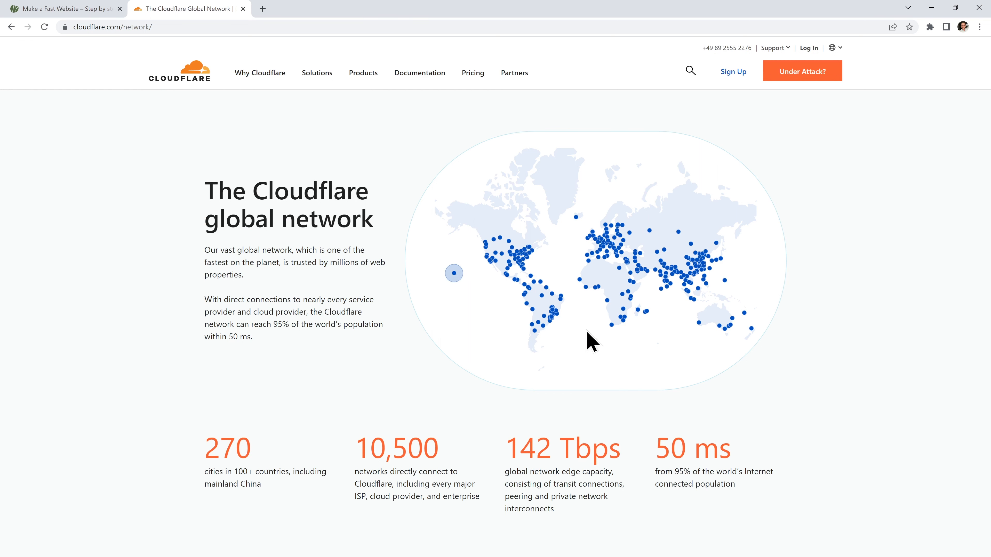
pyautogui.scroll(-1, 816, 230)
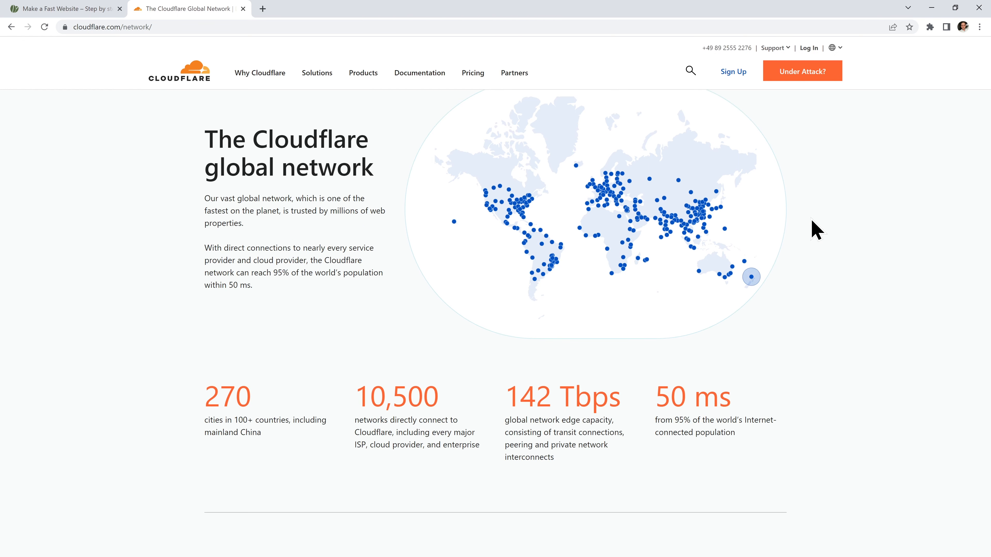
pyautogui.scroll(1, 814, 228)
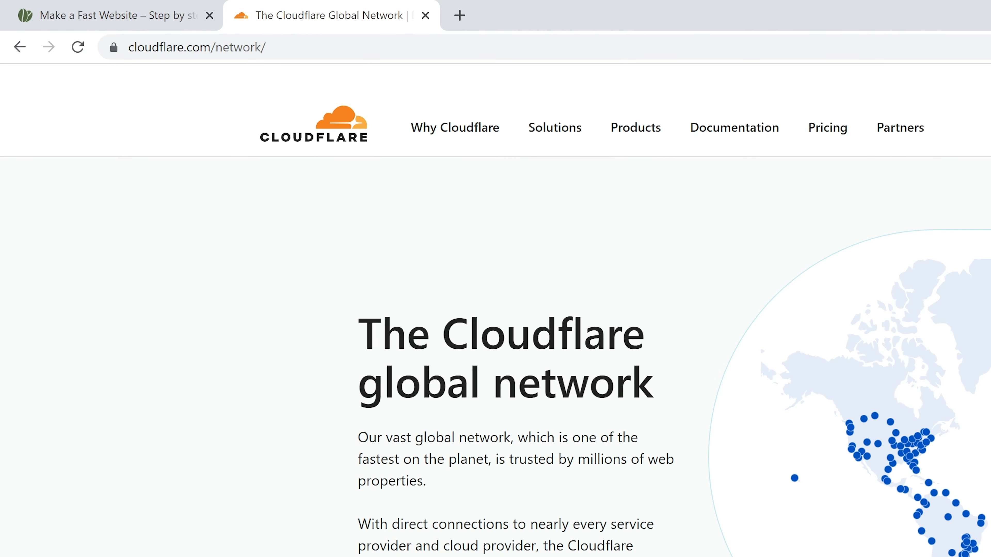
pyautogui.click(890, 43)
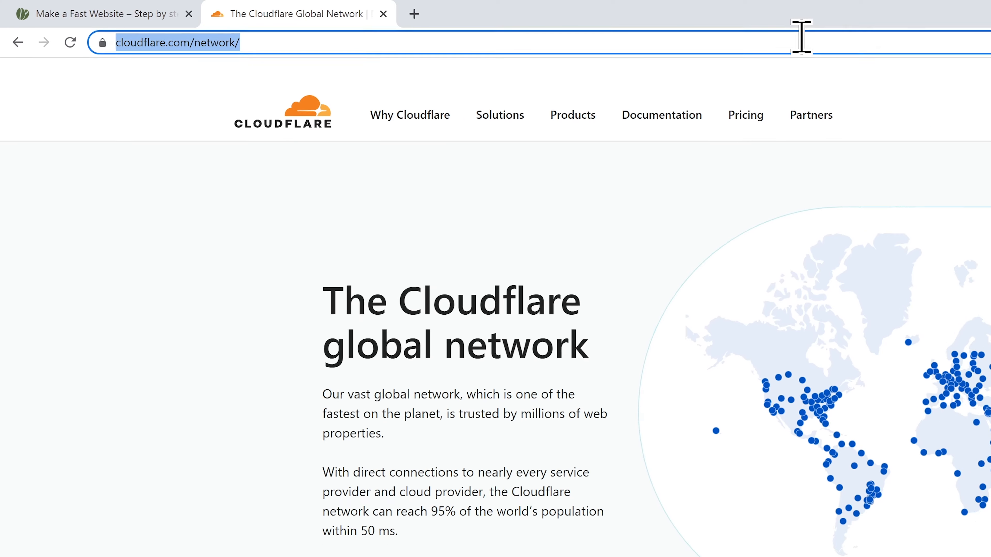
# Sign up for a Cloudflare account using the account email address and a password.
pyautogui.click(736, 83)
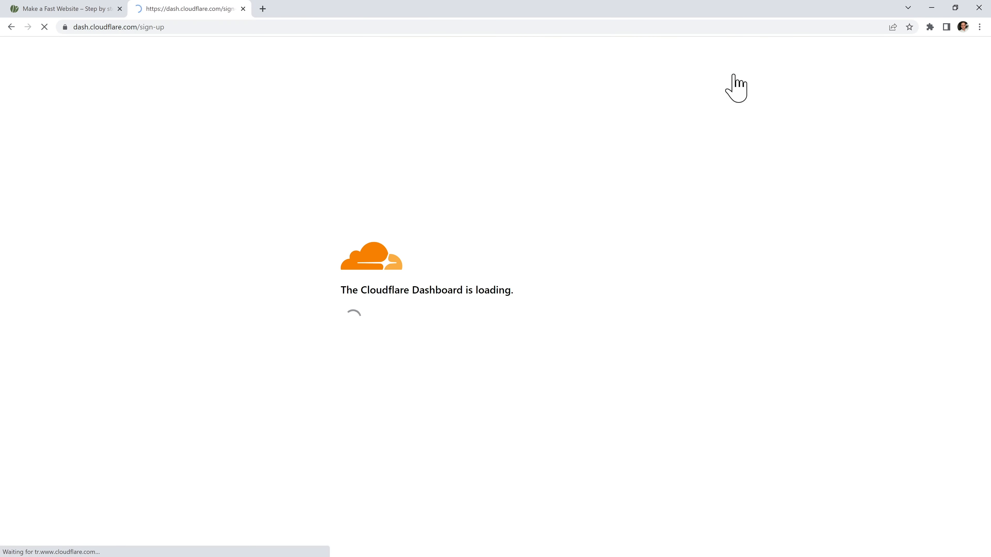
pyautogui.click(494, 151)
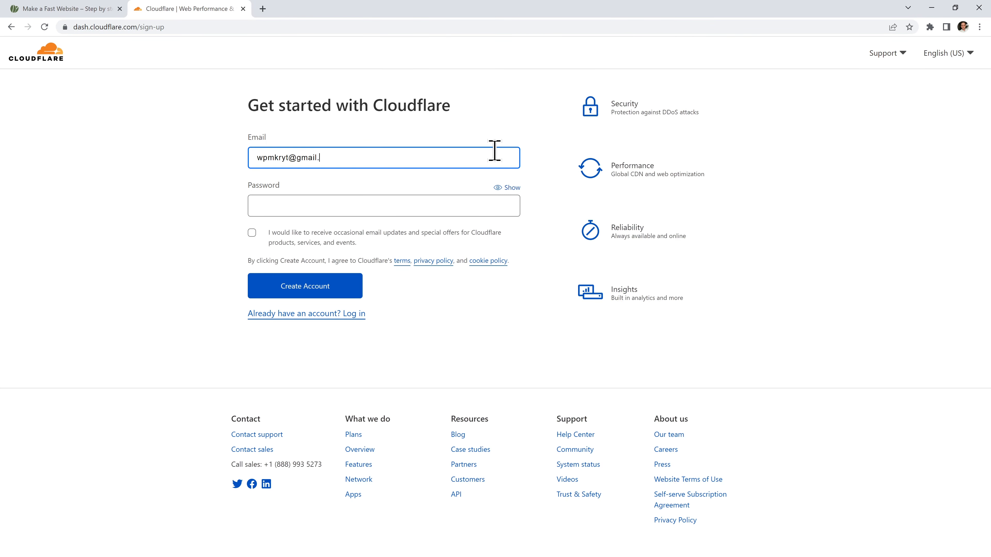
pyautogui.press('Tab')
pyautogui.write('•••••••••••••')
pyautogui.click(308, 367)
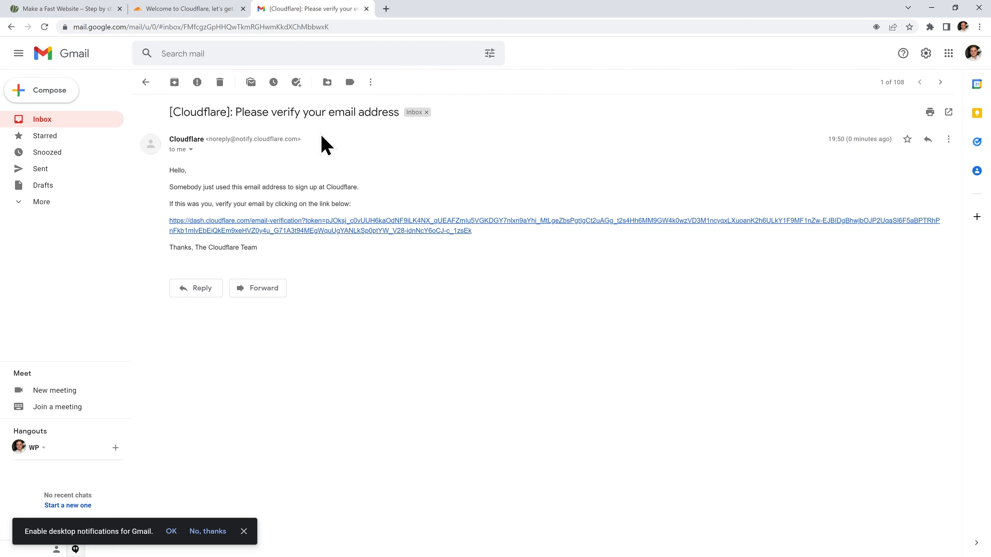
# Follow the verification link in Cloudflare's Gmail message to confirm the email address.
pyautogui.click(355, 221)
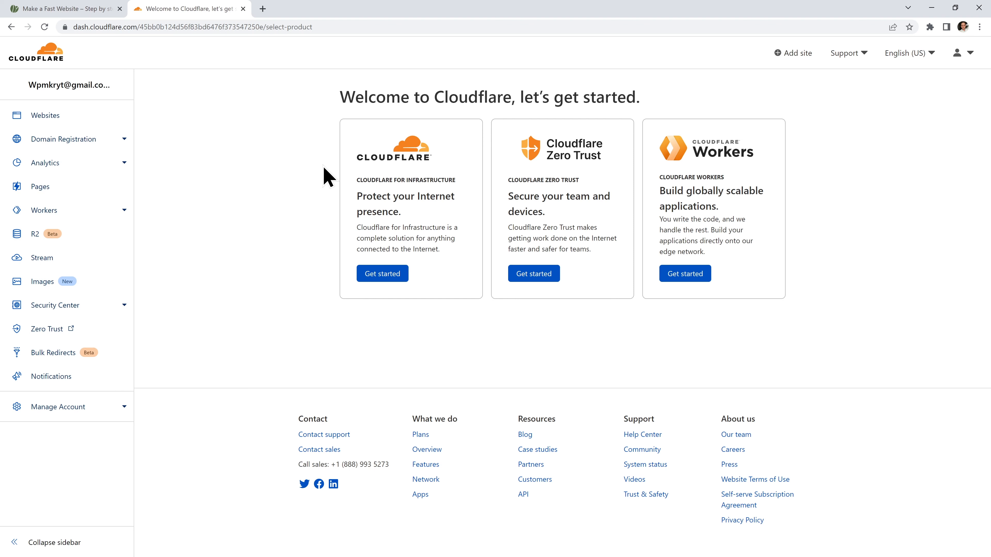
# Add makeafastwebsite.com as a new site and continue with the Free $0 plan.
pyautogui.click(76, 121)
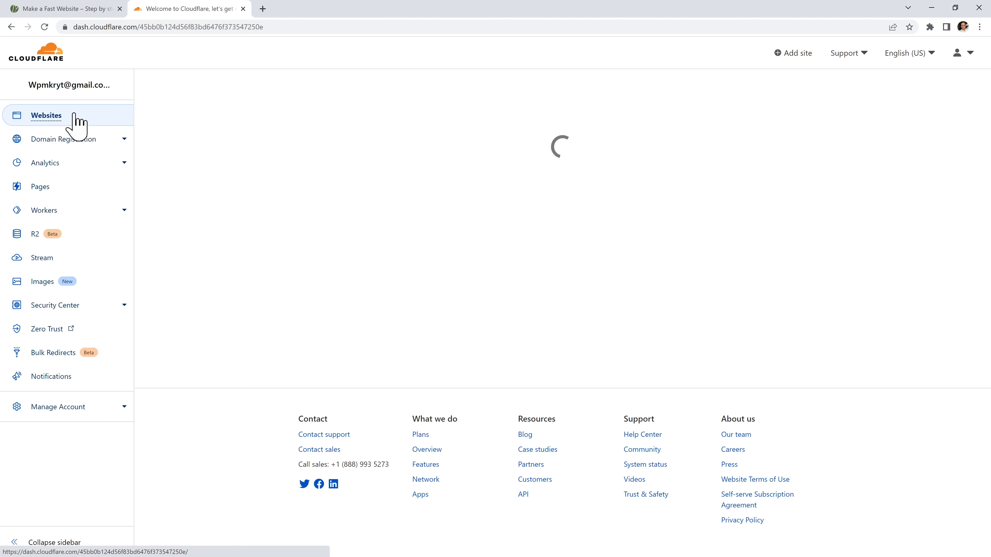
pyautogui.click(554, 275)
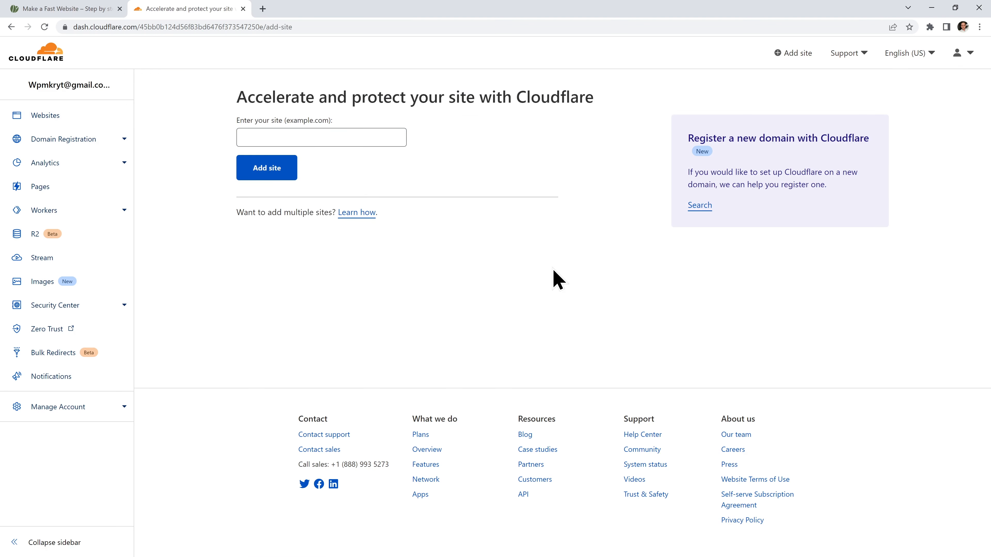
pyautogui.click(380, 138)
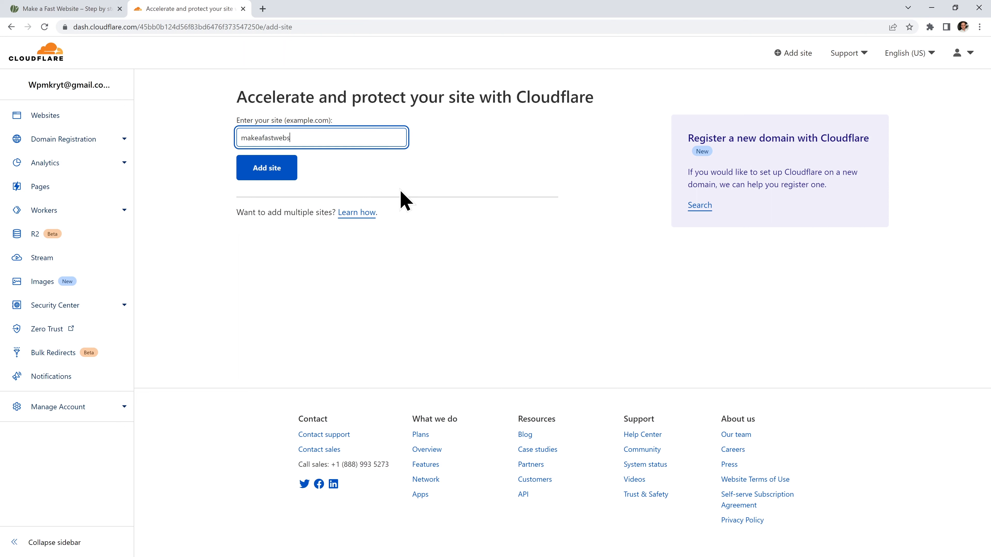
pyautogui.click(289, 176)
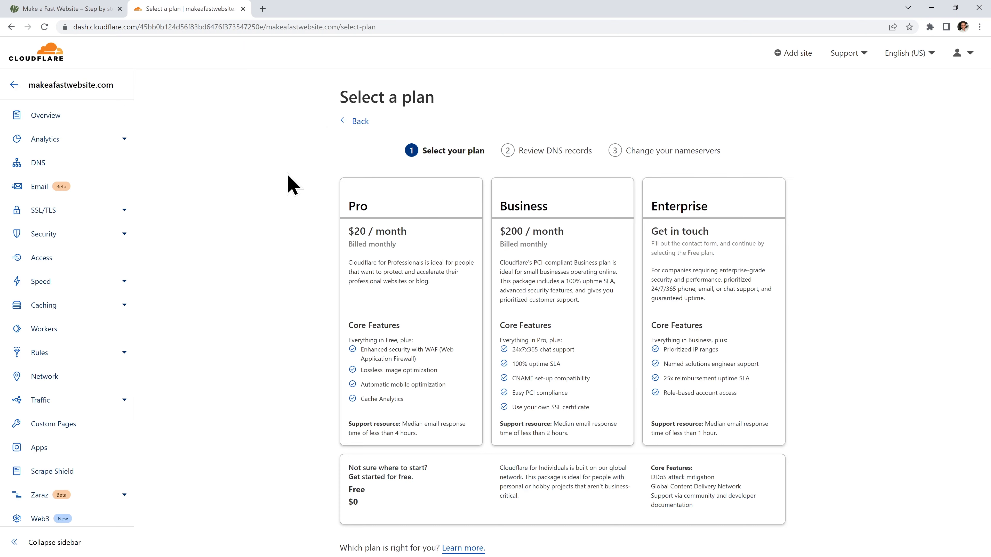
pyautogui.scroll(-4, 303, 281)
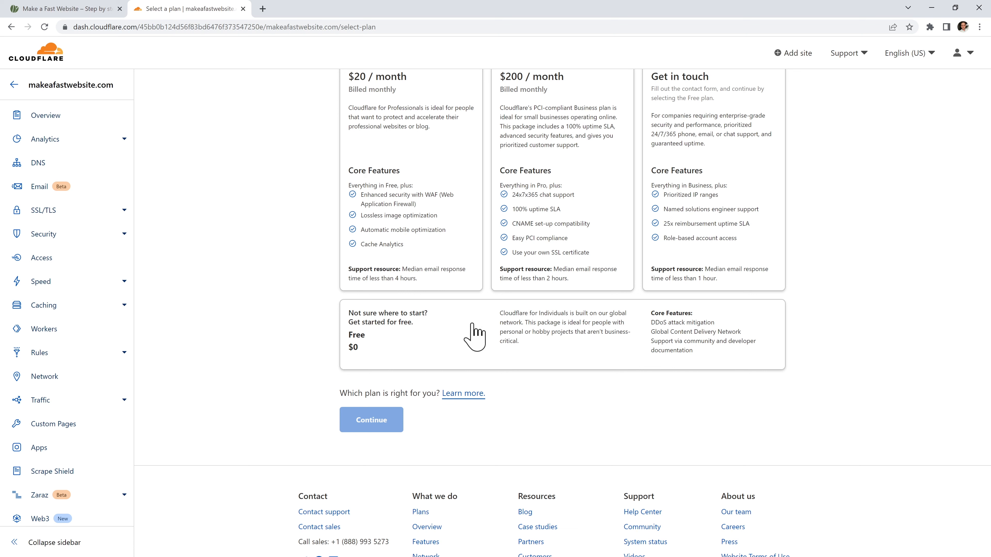
pyautogui.click(429, 355)
pyautogui.click(390, 426)
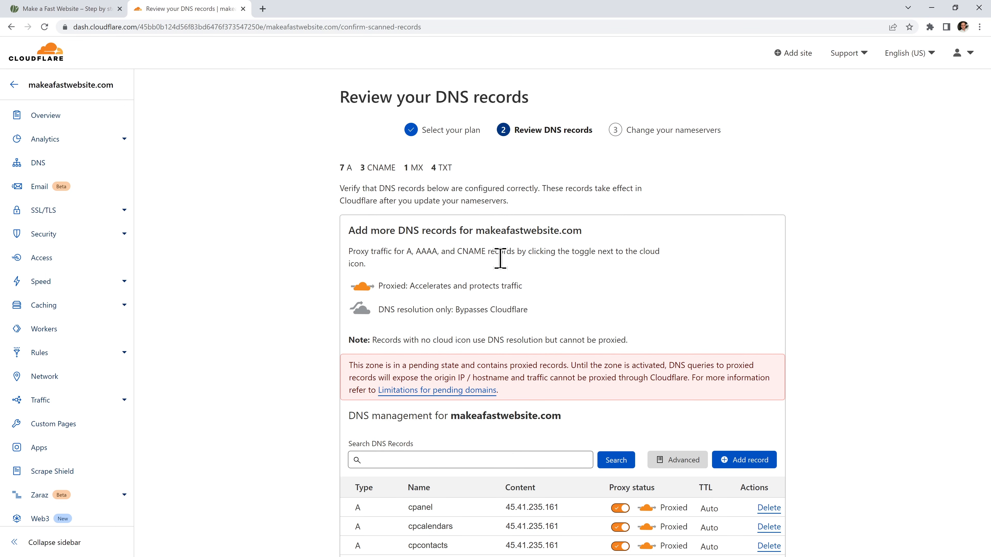
# Scroll through the imported A, CNAME, MX and TXT records, then continue to nameserver changes.
pyautogui.scroll(-1, 778, 279)
pyautogui.scroll(-2, 779, 280)
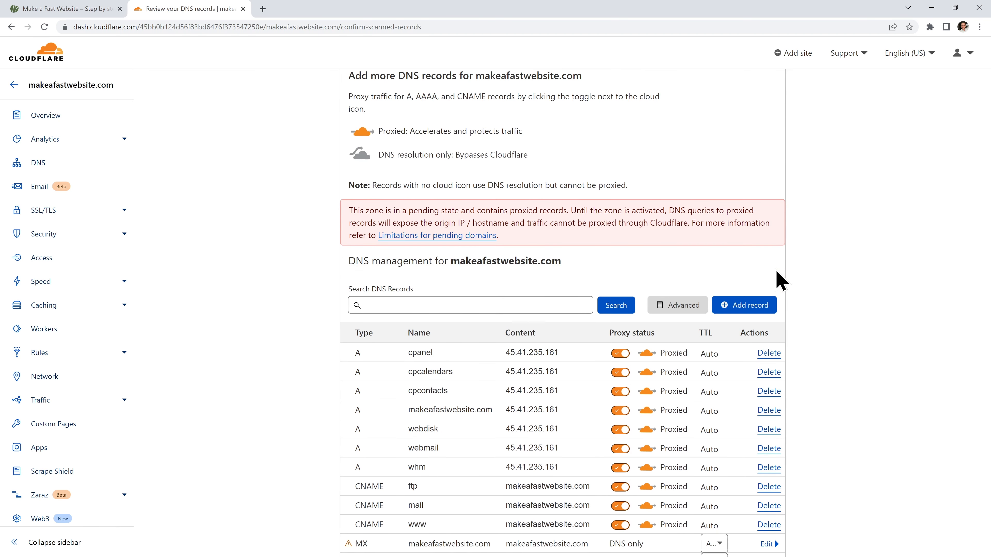
pyautogui.scroll(-1, 803, 281)
pyautogui.scroll(-1, 822, 289)
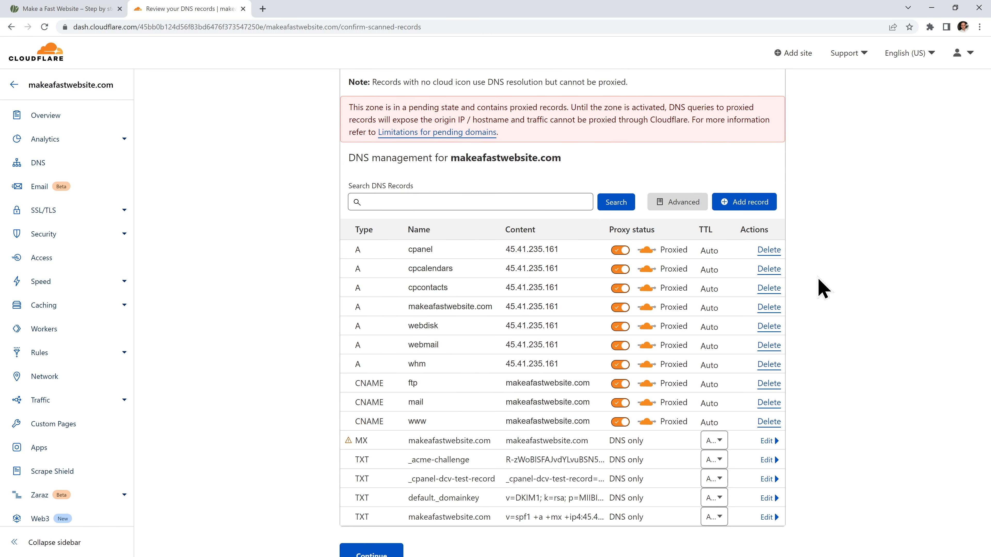
pyautogui.scroll(-1, 818, 262)
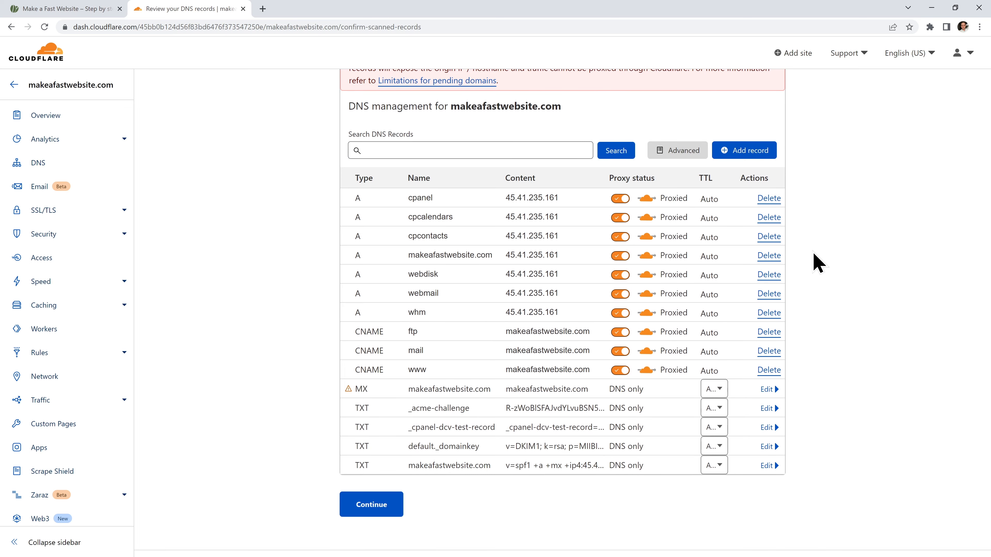
pyautogui.scroll(-1, 831, 254)
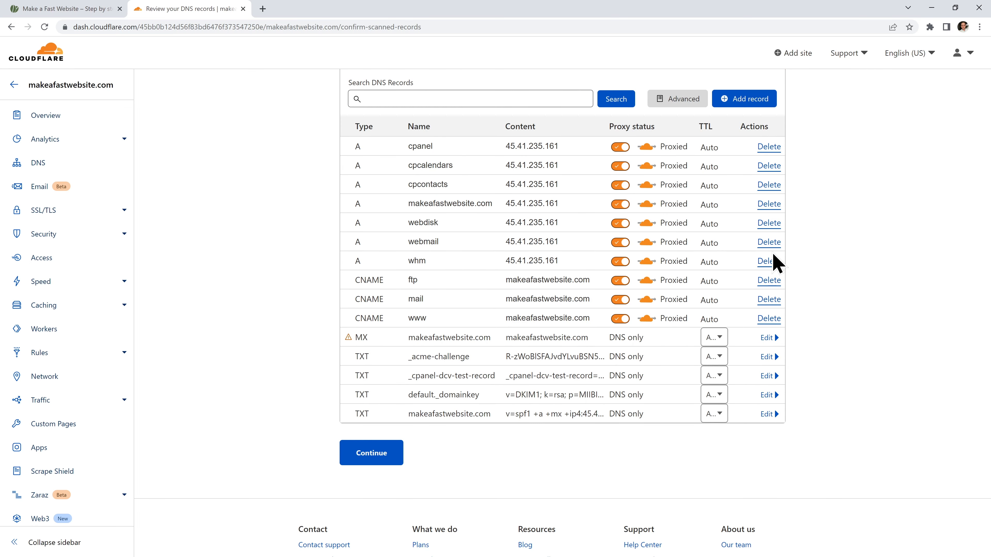
pyautogui.scroll(-1, 821, 252)
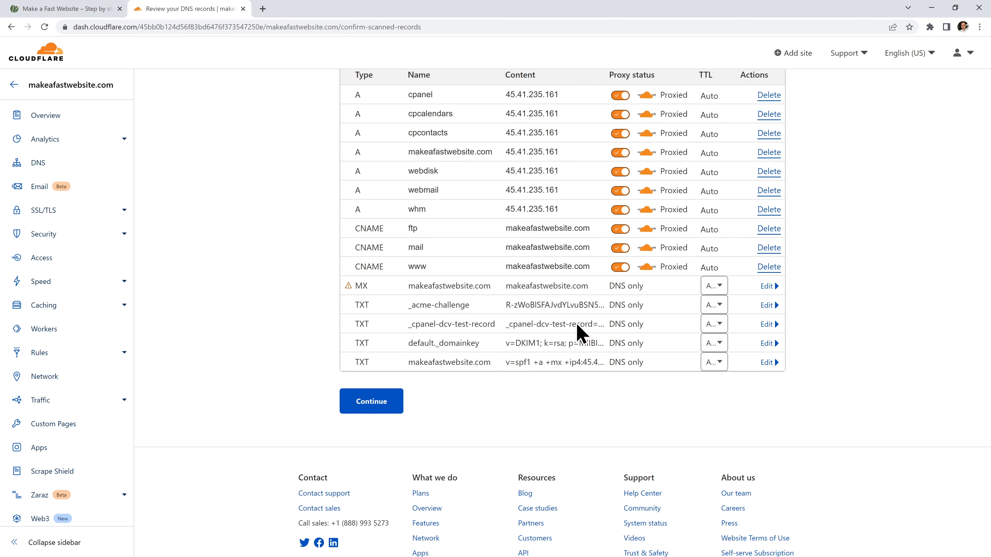
pyautogui.click(372, 409)
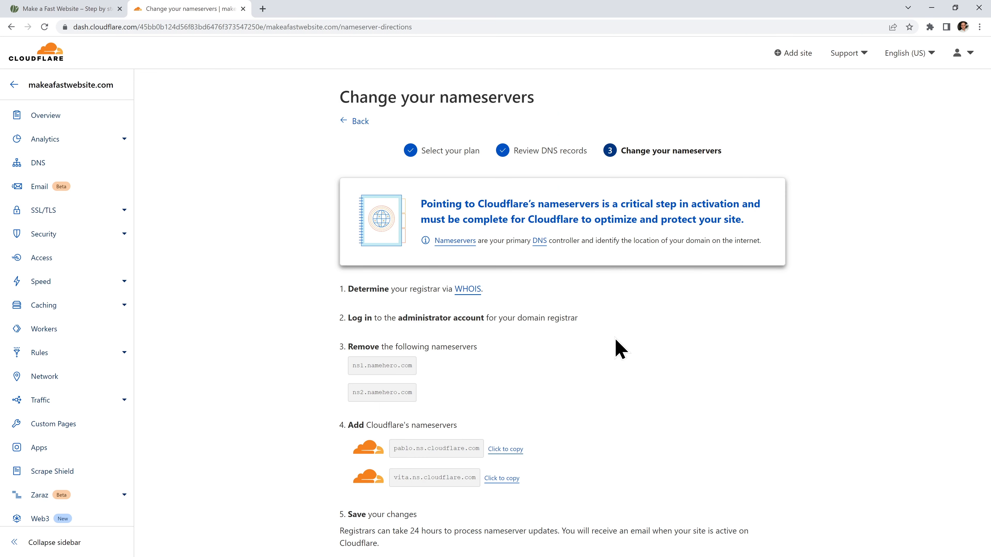
# Check the namehero.com nameservers to remove and the cloudflare.com replacements, then open a blank tab.
pyautogui.scroll(-3, 624, 344)
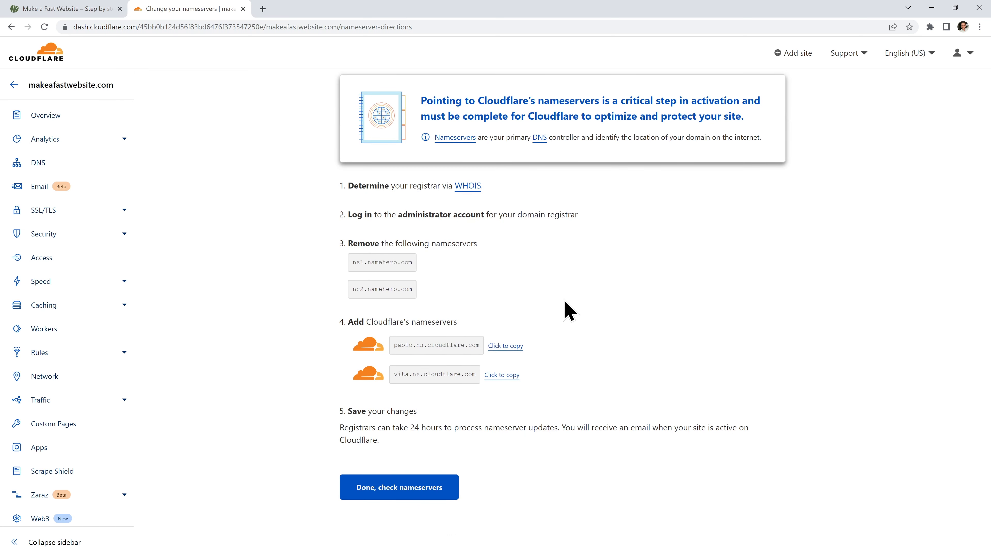
pyautogui.click(262, 8)
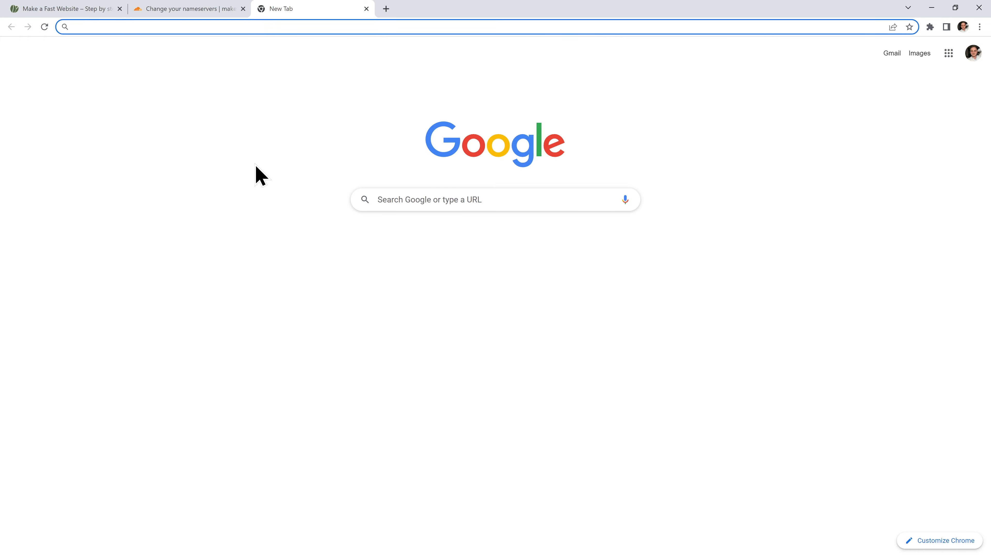
# Log in to the NameHero client area with the account email and password.
pyautogui.write('namehero.com/login')
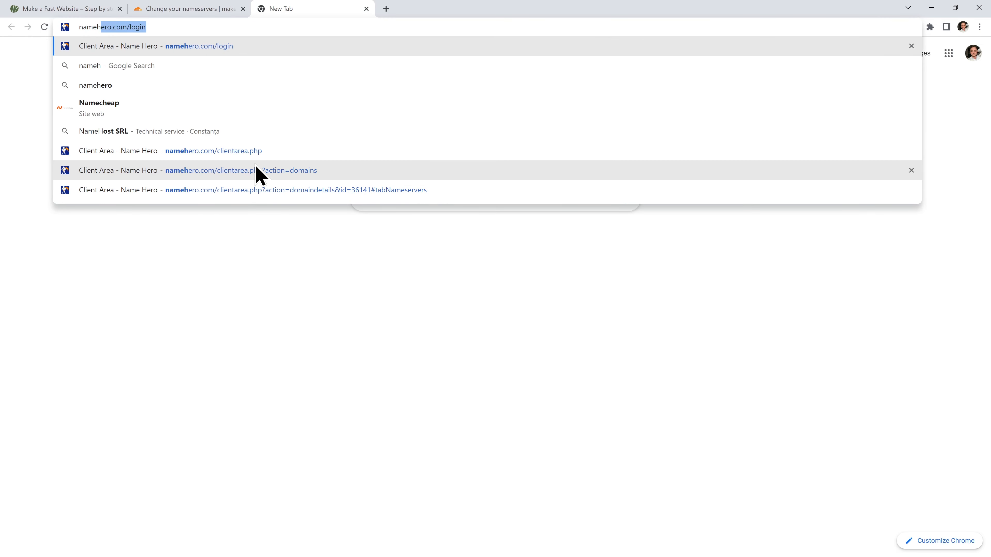
pyautogui.press('Return')
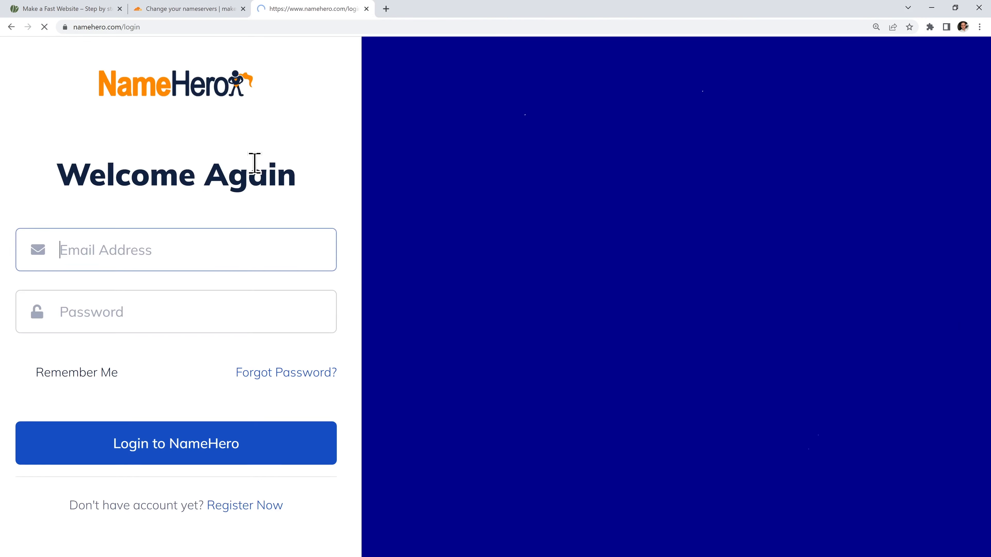
pyautogui.press('Tab')
pyautogui.write('********')
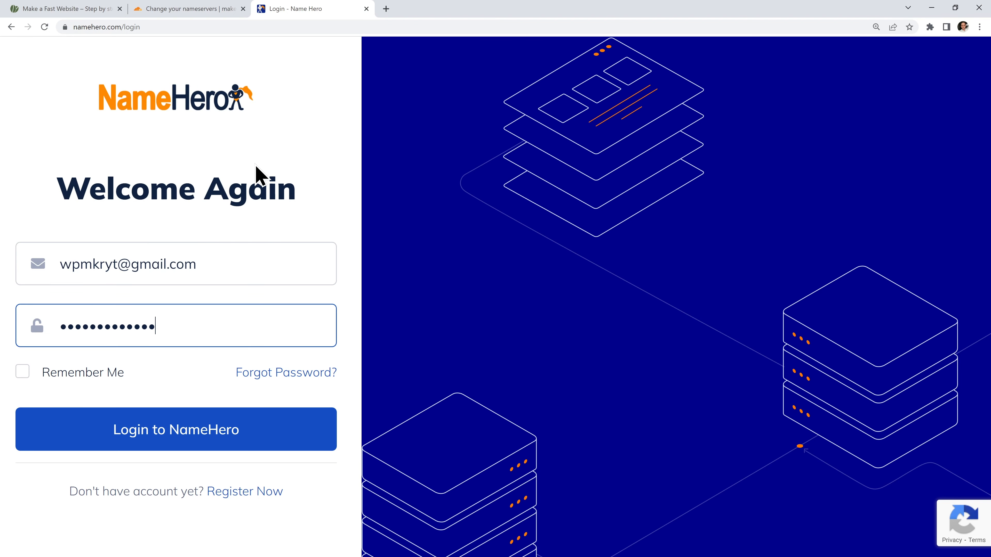
pyautogui.press('Return')
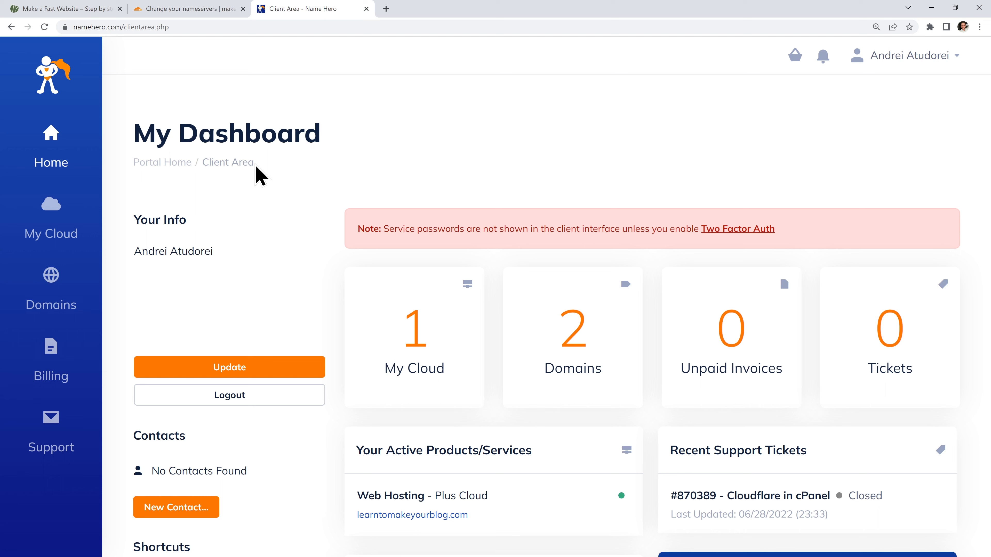
# Open Manage Domain for makeafastwebsite.com from the Domains list.
pyautogui.click(549, 306)
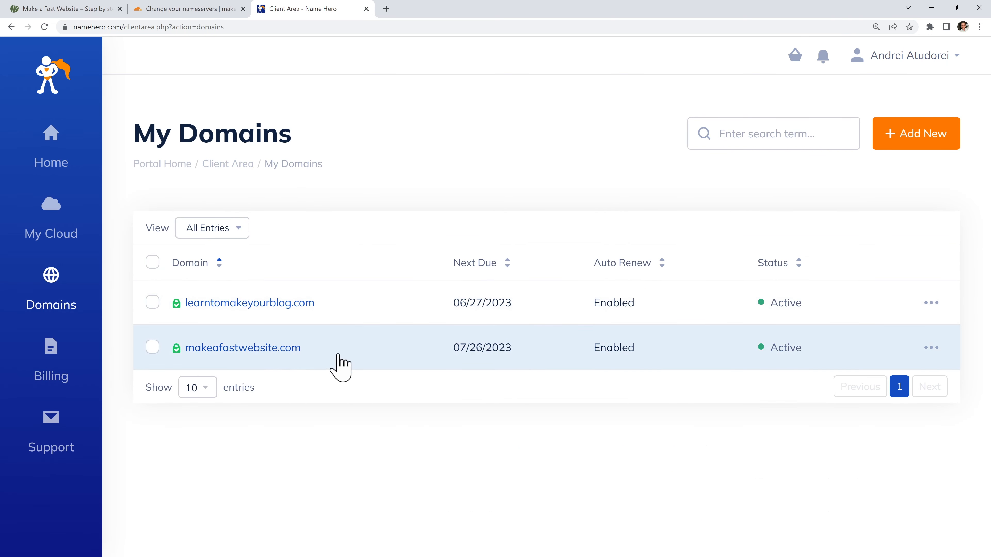
pyautogui.click(931, 347)
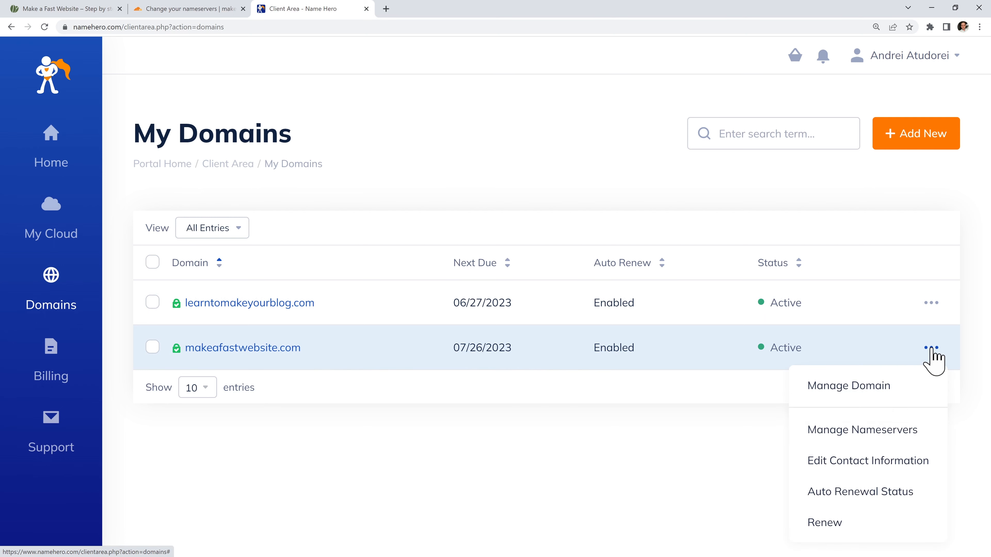
pyautogui.click(844, 386)
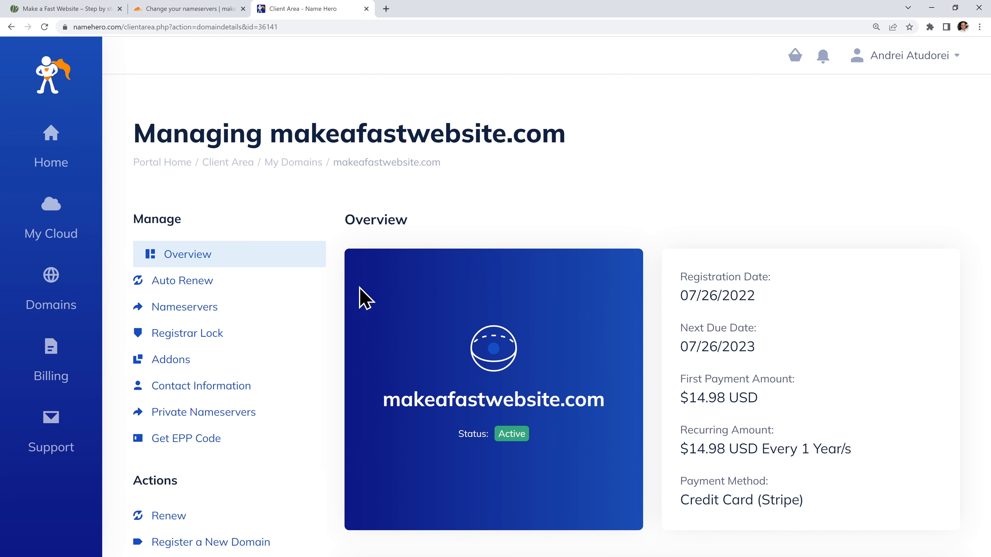
# Choose Use custom nameservers and highlight the ns1/ns2.namehero.com entries for replacement.
pyautogui.click(182, 311)
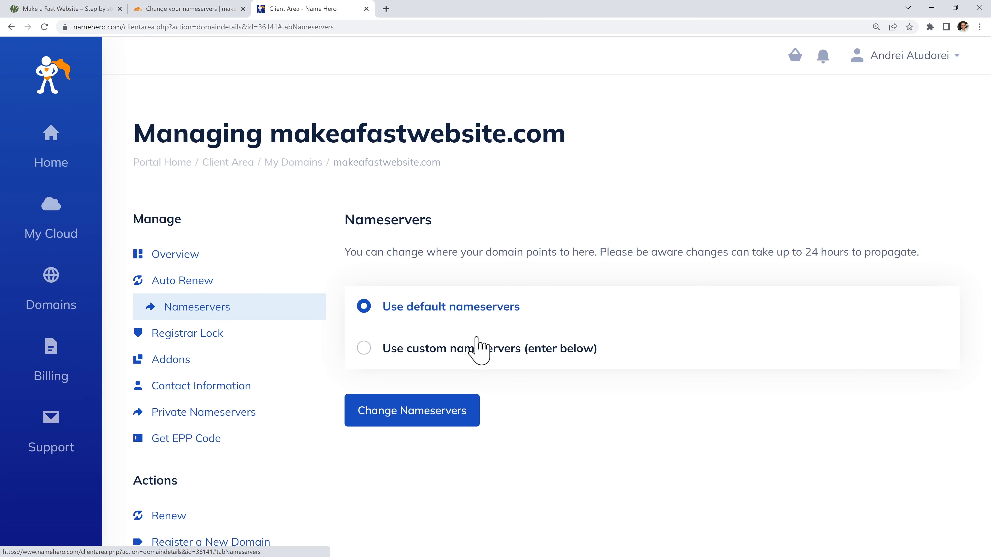
pyautogui.click(488, 350)
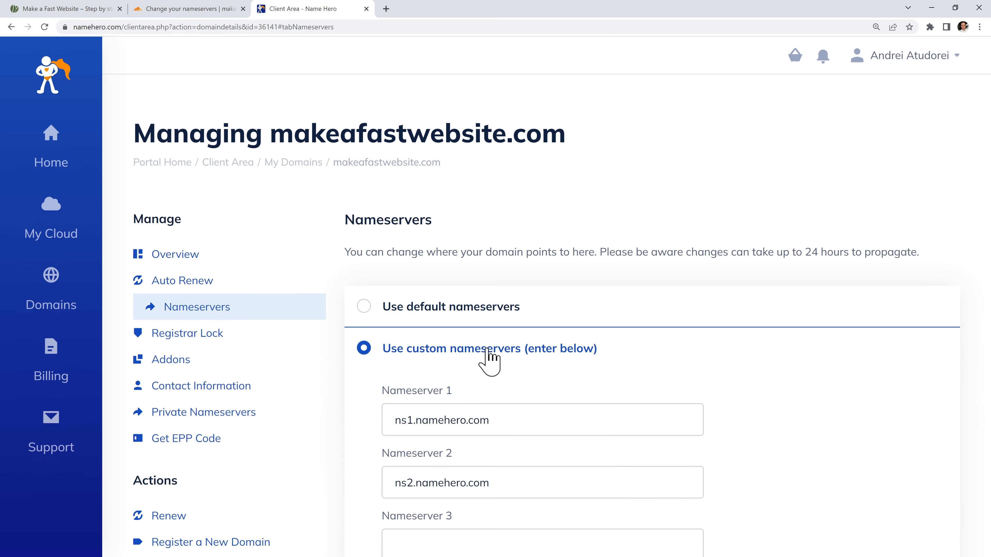
pyautogui.scroll(-4, 560, 371)
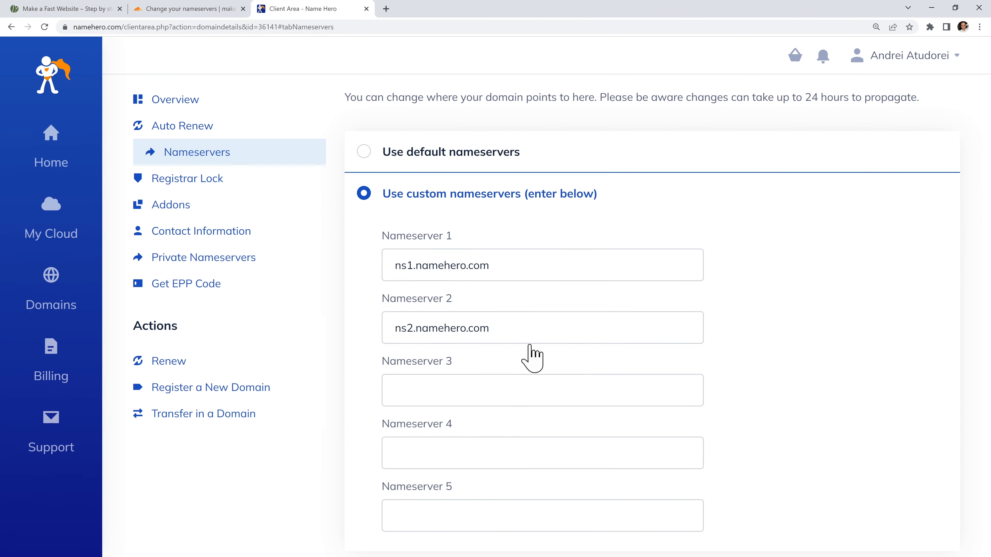
pyautogui.moveTo(533, 268); pyautogui.dragTo(378, 281)
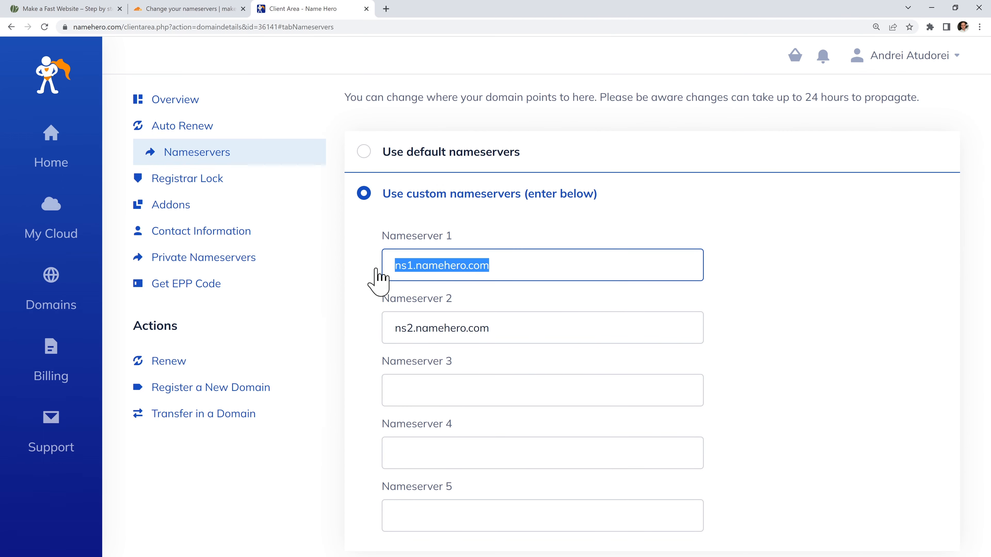
pyautogui.click(508, 298)
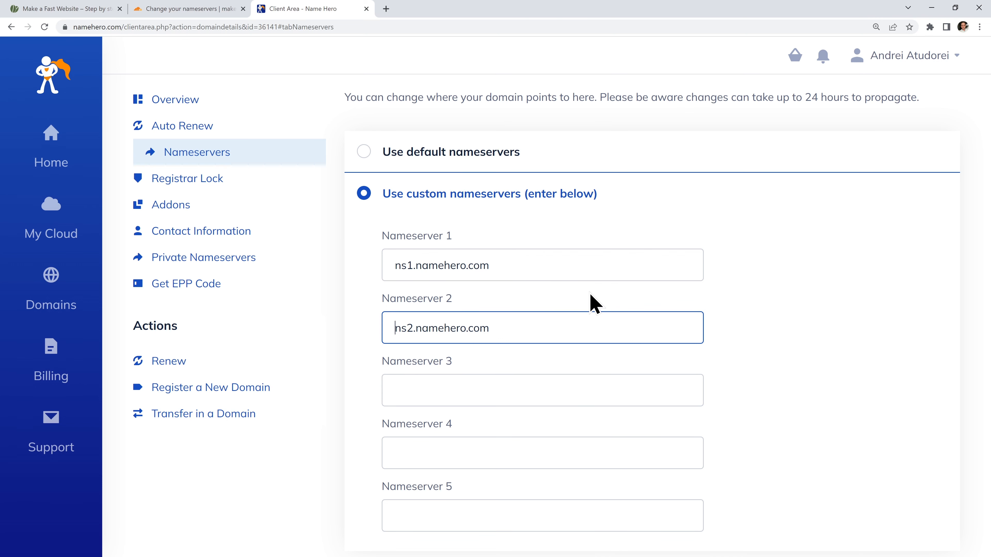
pyautogui.moveTo(564, 259); pyautogui.dragTo(356, 265)
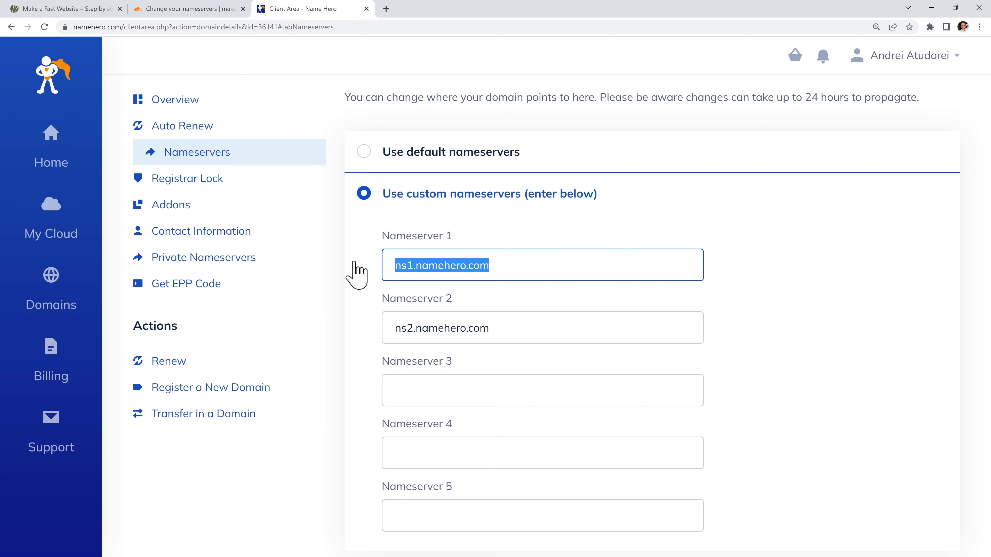
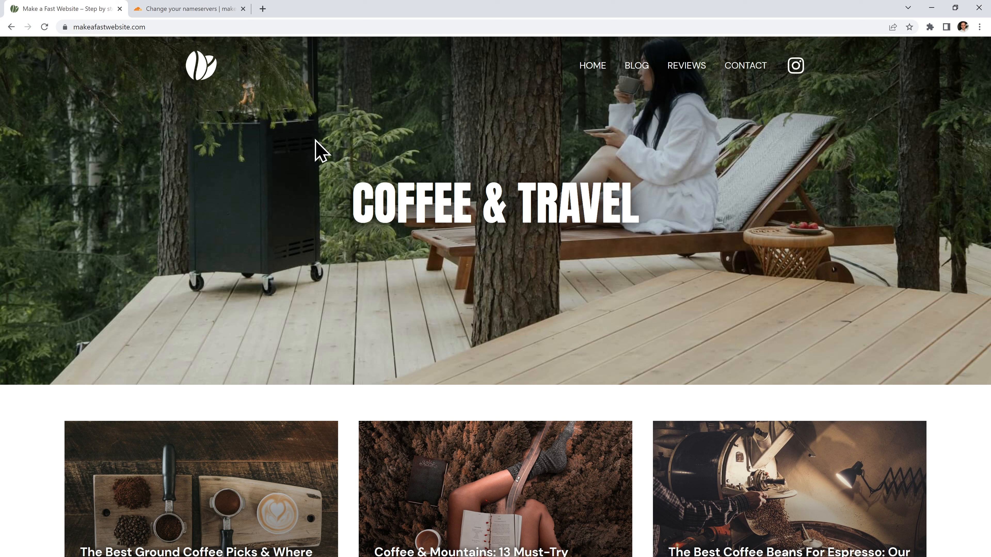
# Record the reloaded homepage in DevTools' Network panel and check its headers for a LiteSpeed server.
pyautogui.rightClick(483, 122)
pyautogui.click(536, 308)
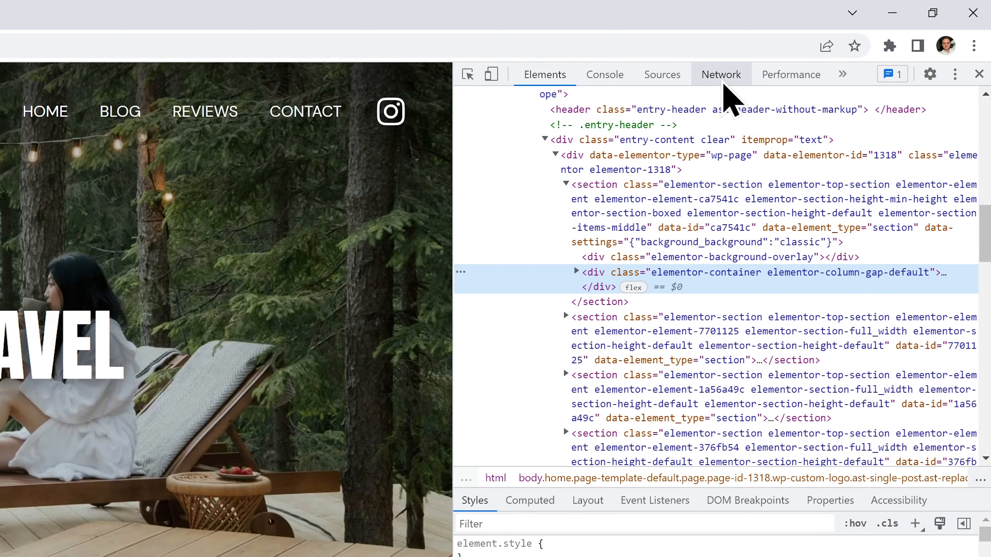
pyautogui.click(723, 80)
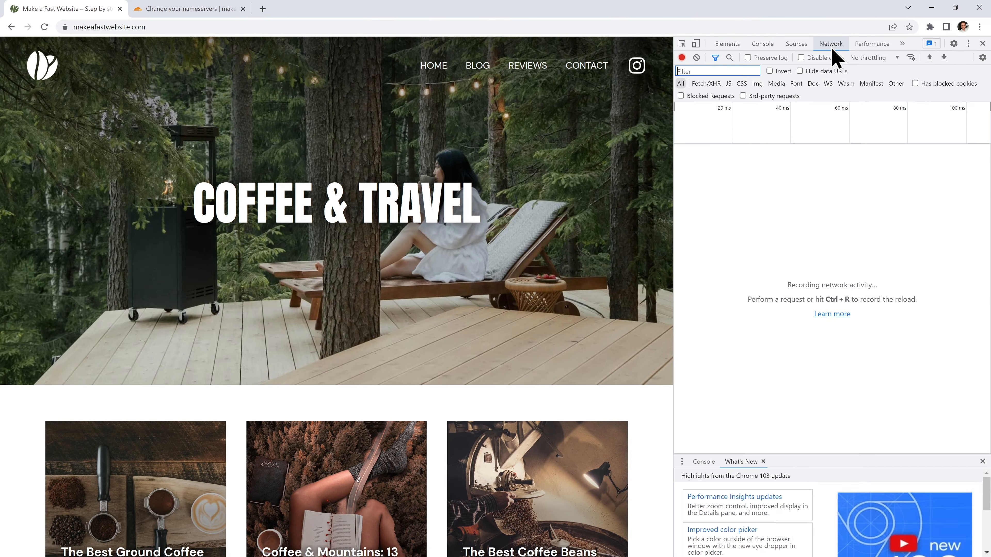
pyautogui.hotkey('ctrl', 'shift', 'r')
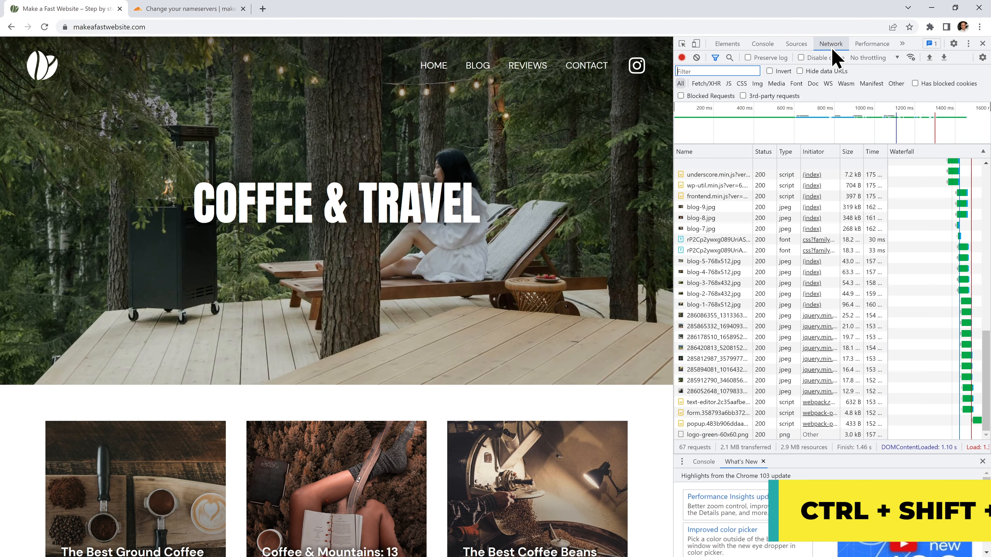
pyautogui.scroll(10, 740, 223)
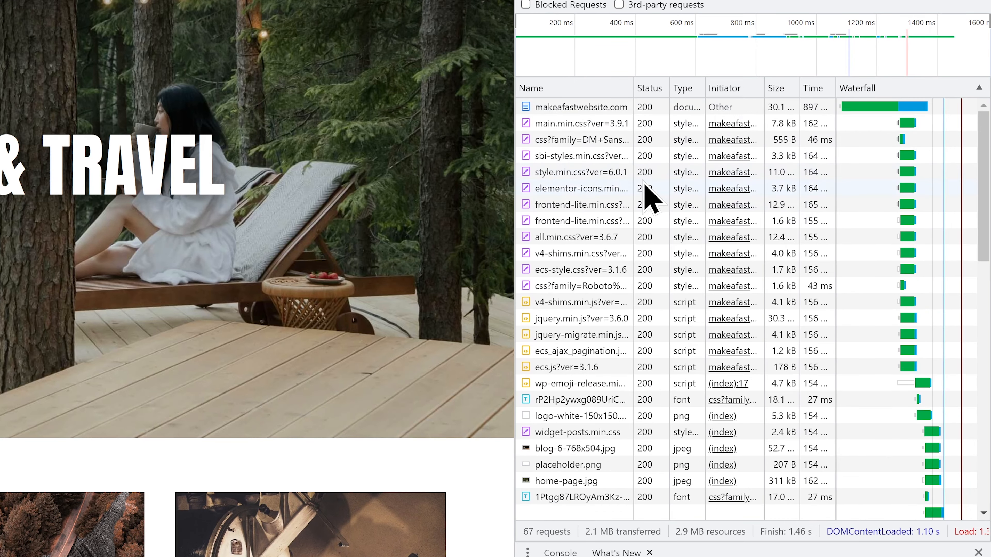
pyautogui.click(584, 114)
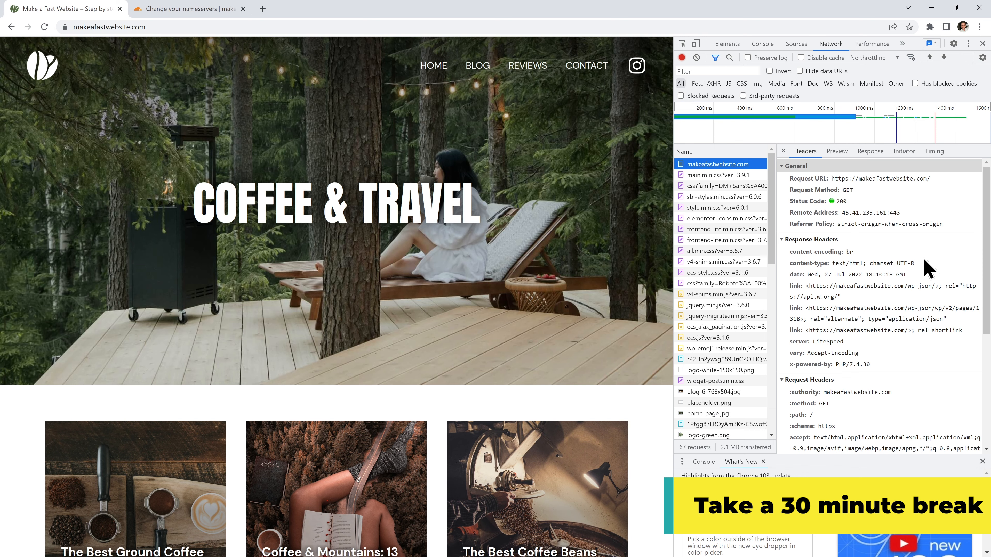
pyautogui.click(593, 174)
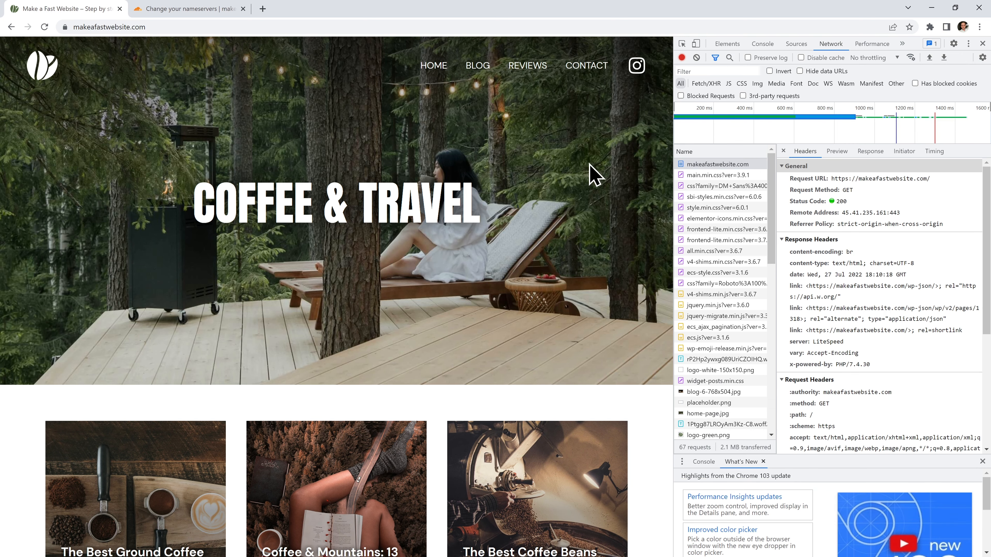
pyautogui.hotkey('ctrl', 'r')
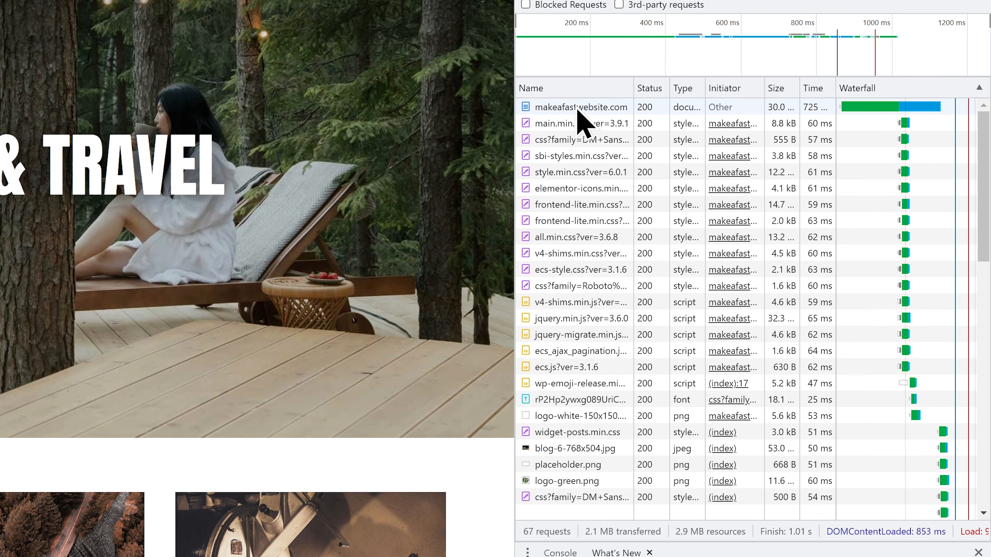
# Find the server: cloudflare line in the makeafastwebsite.com request's response headers.
pyautogui.click(603, 121)
pyautogui.scroll(-4, 800, 274)
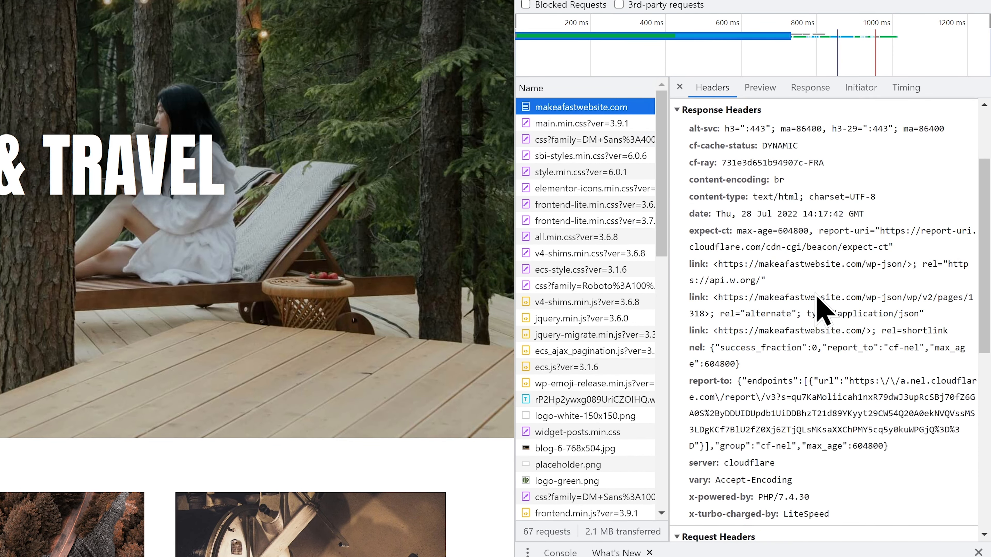
pyautogui.click(792, 423)
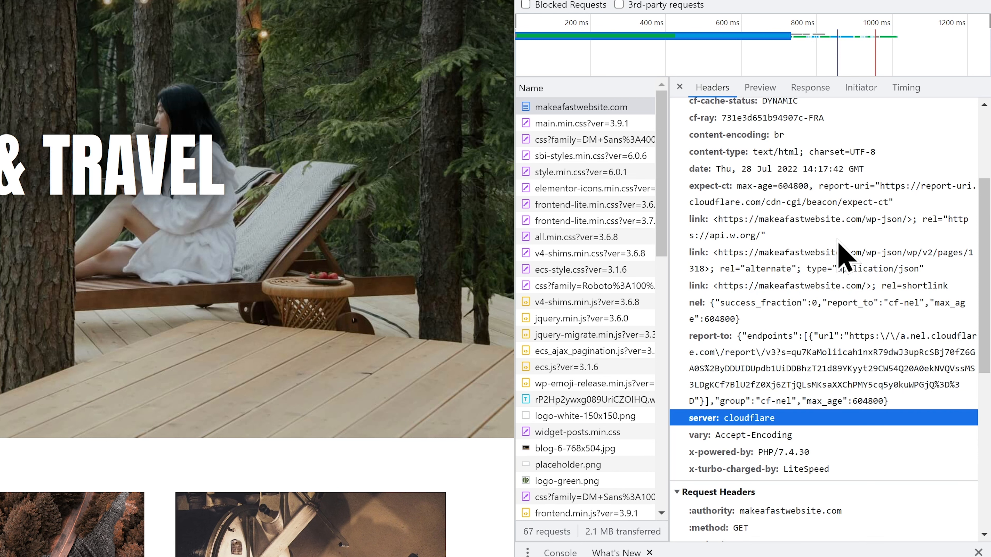
pyautogui.click(680, 87)
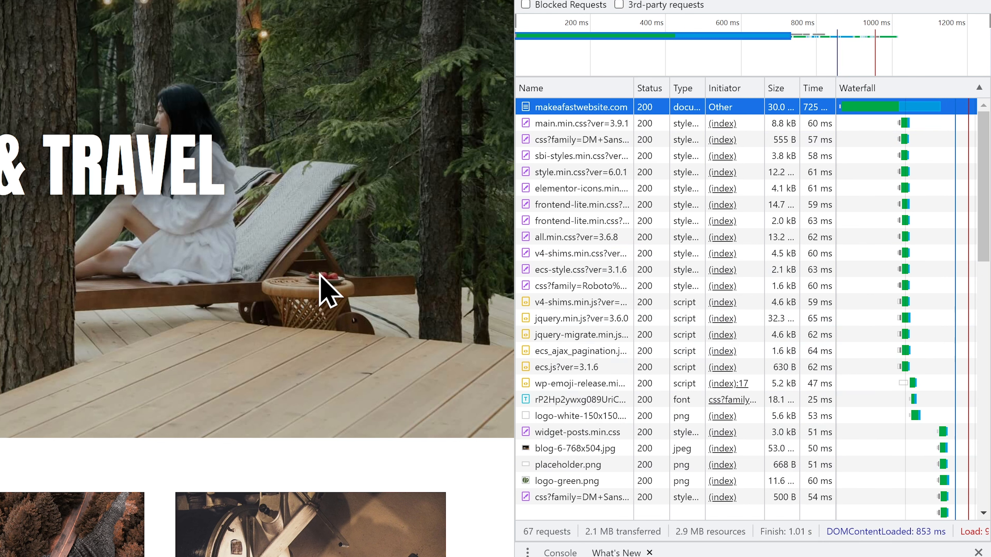
# Reload, recheck that the homepage headers show server: cloudflare, and close DevTools.
pyautogui.hotkey('ctrl', 'r')
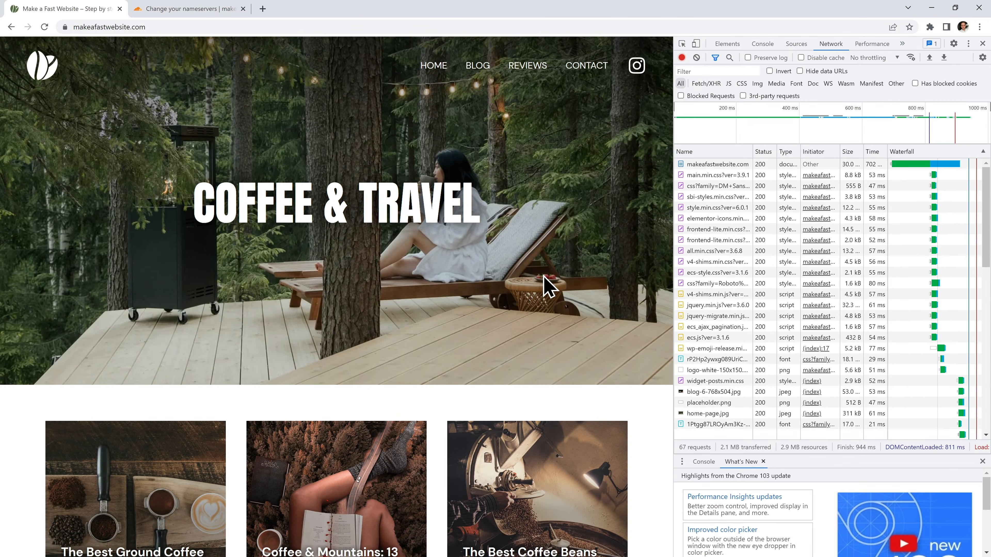
pyautogui.click(717, 165)
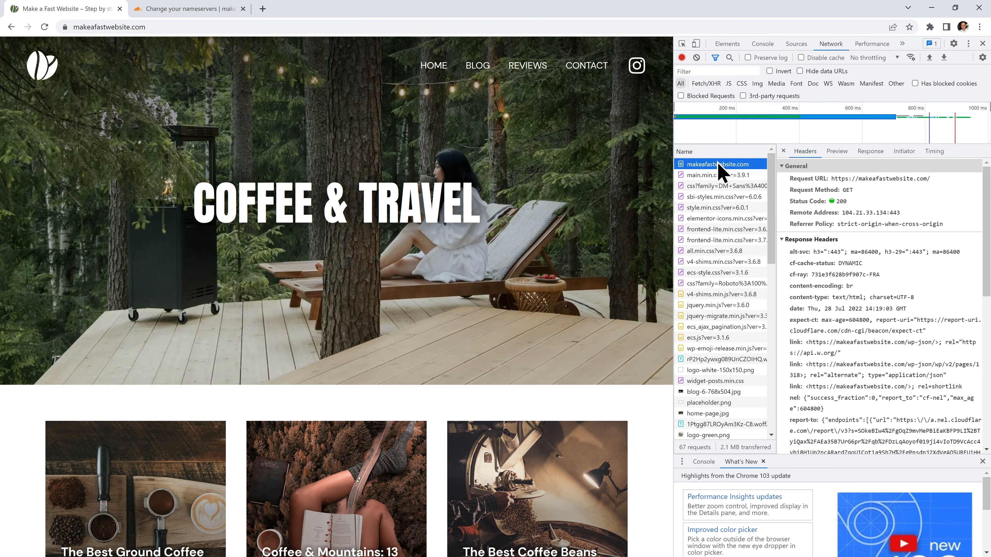
pyautogui.scroll(-2, 882, 318)
pyautogui.scroll(-2, 882, 318)
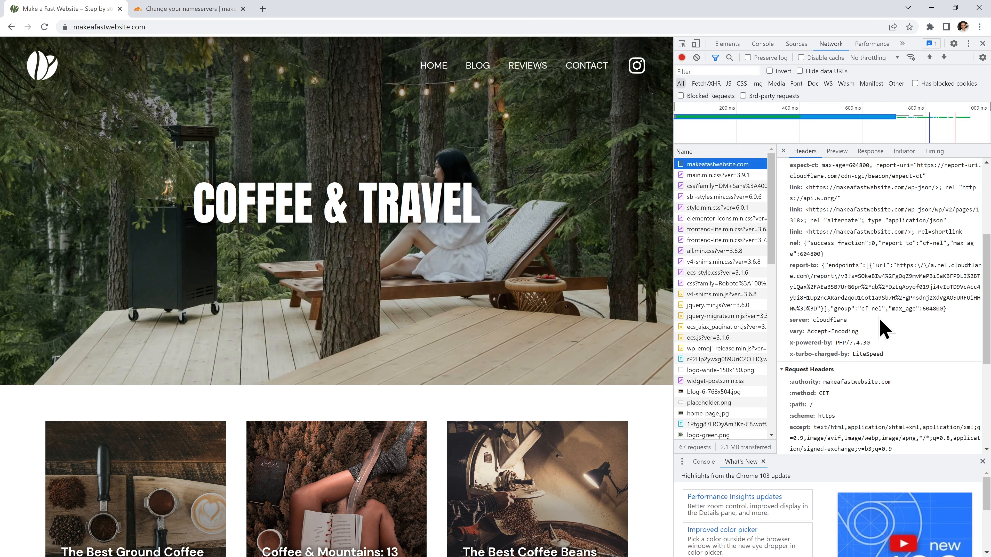
pyautogui.click(882, 320)
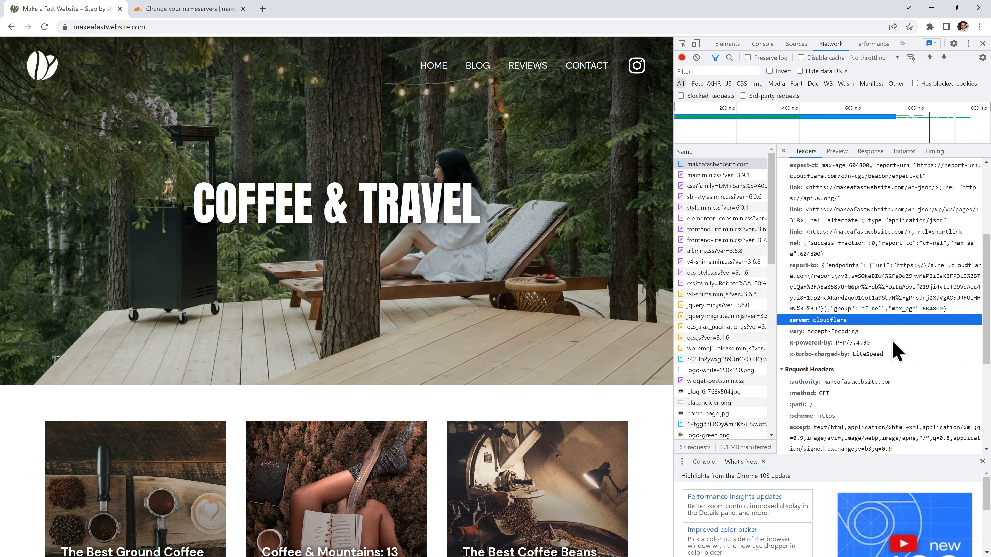
pyautogui.click(983, 43)
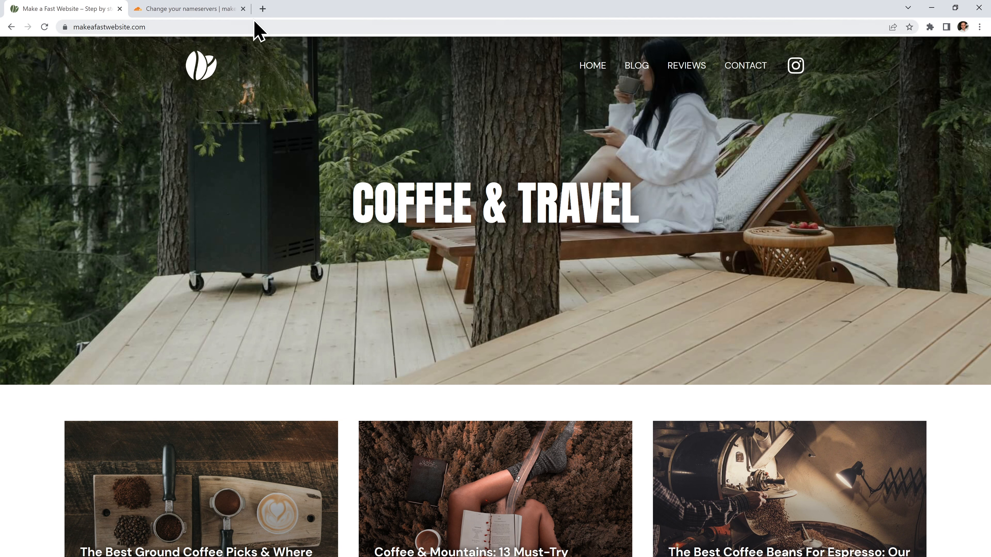
# Close the nameservers tab and highlight Starter Cloud's FREE LiteSpeed and $2.24/mo price.
pyautogui.click(243, 8)
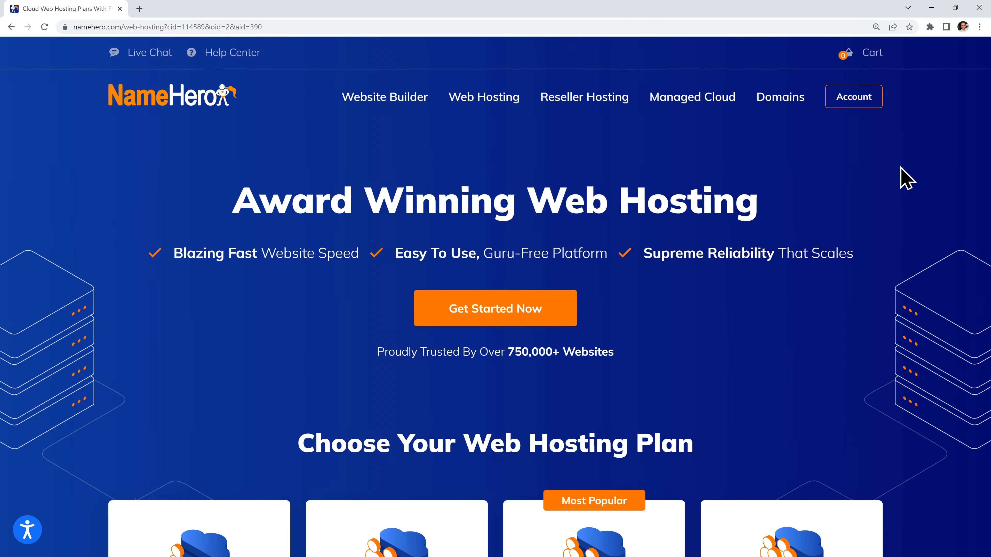
pyautogui.scroll(-8, 84, 337)
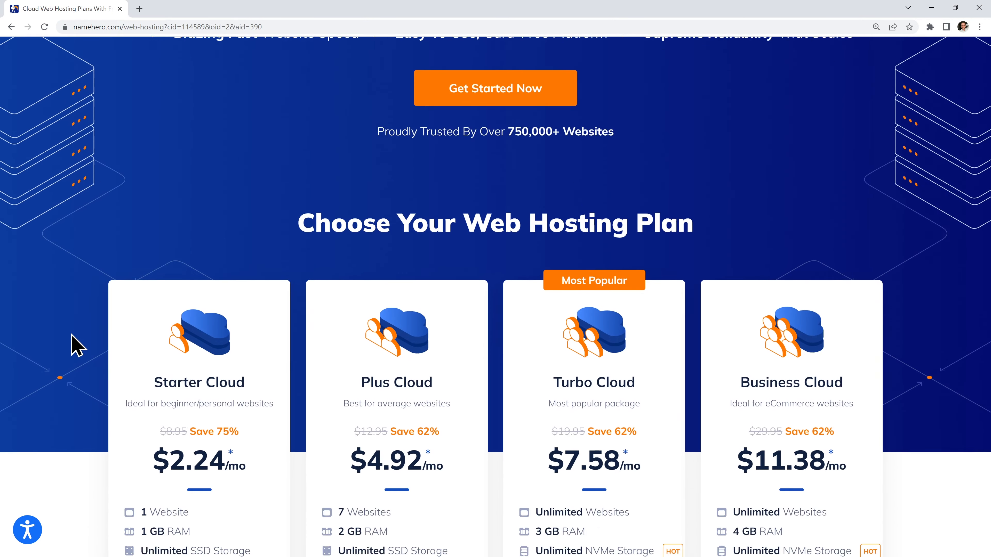
pyautogui.scroll(-4, 72, 336)
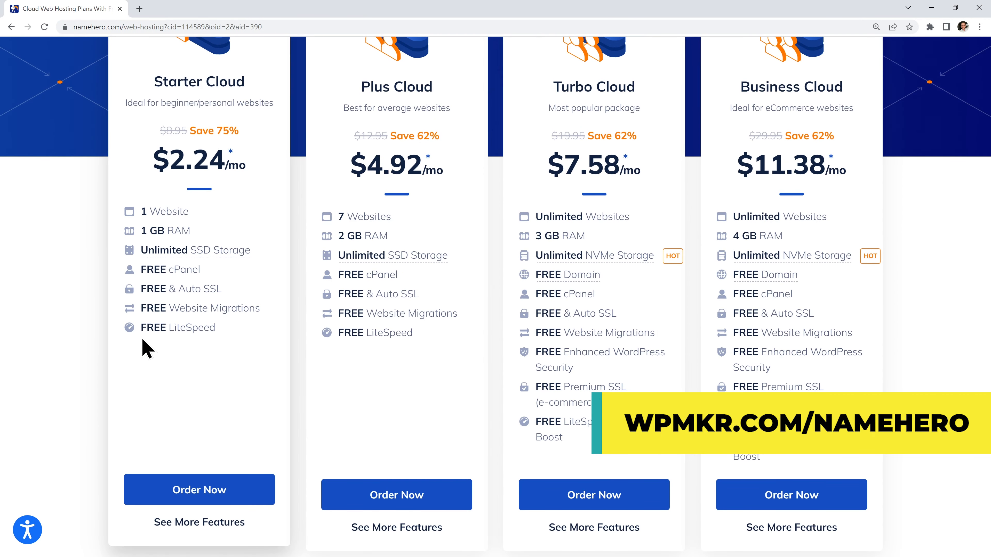
pyautogui.moveTo(142, 329); pyautogui.dragTo(213, 331)
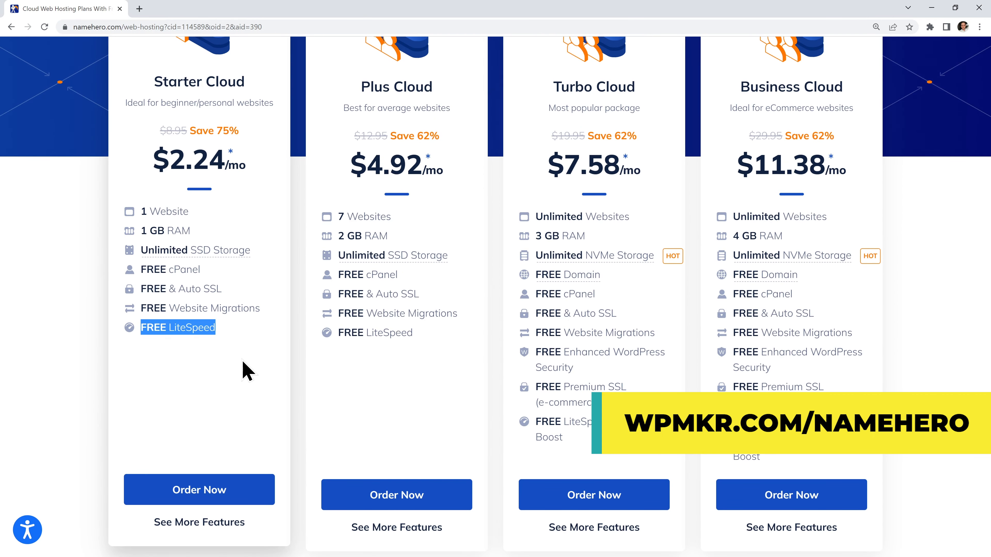
pyautogui.moveTo(151, 160); pyautogui.dragTo(238, 160)
pyautogui.click(297, 198)
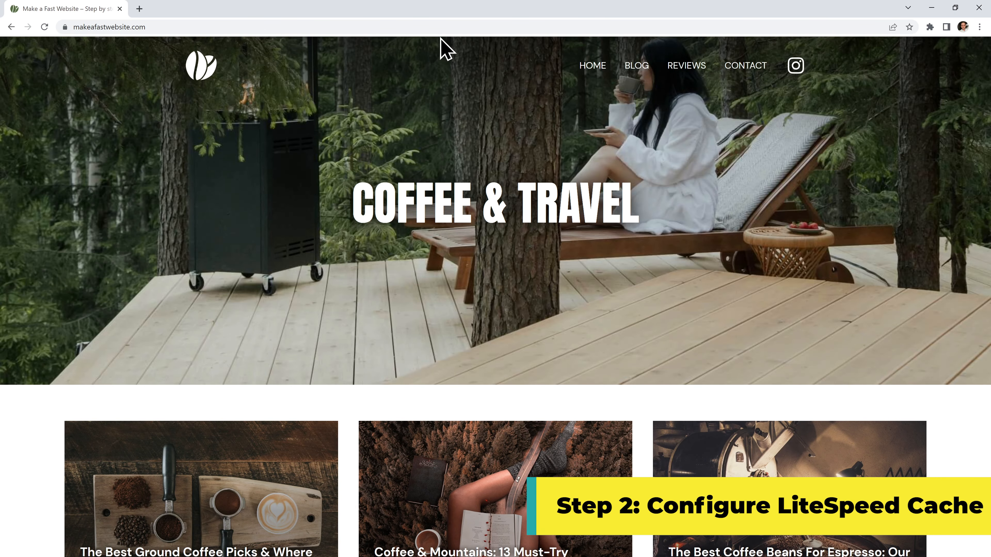
# Go to the site's /wp-admin and log in with the admin username and password.
pyautogui.click(450, 27)
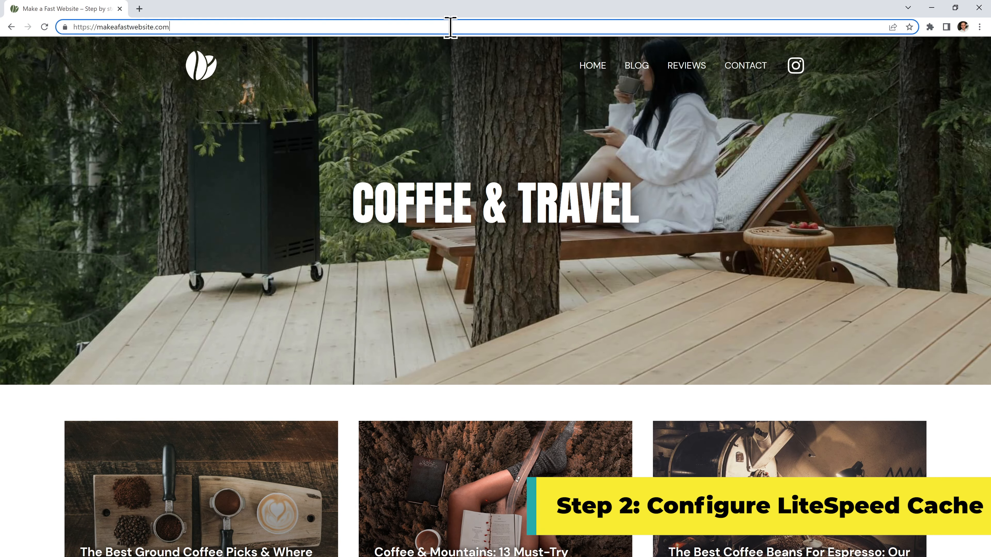
pyautogui.write('/wp-admin')
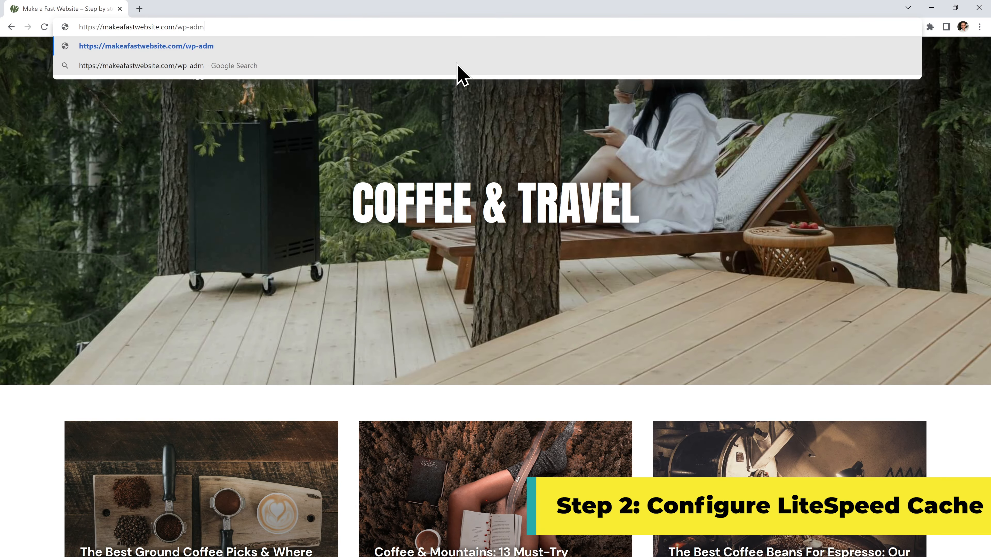
pyautogui.press('Return')
pyautogui.write('andrei')
pyautogui.press('Tab')
pyautogui.write('****************')
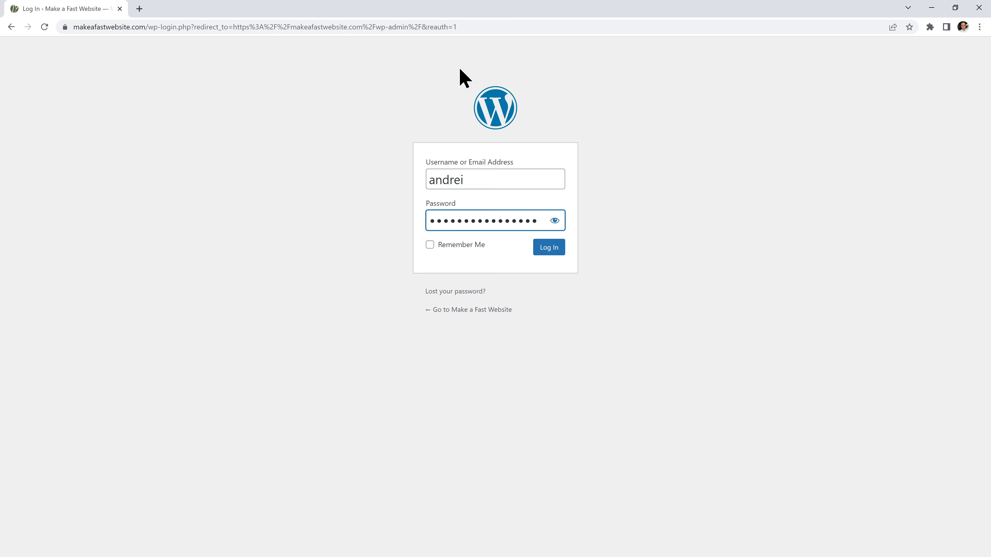
pyautogui.click(549, 247)
# Search the plugin directory for 'litespeed', then install and activate LiteSpeed Cache.
pyautogui.moveTo(64, 278)
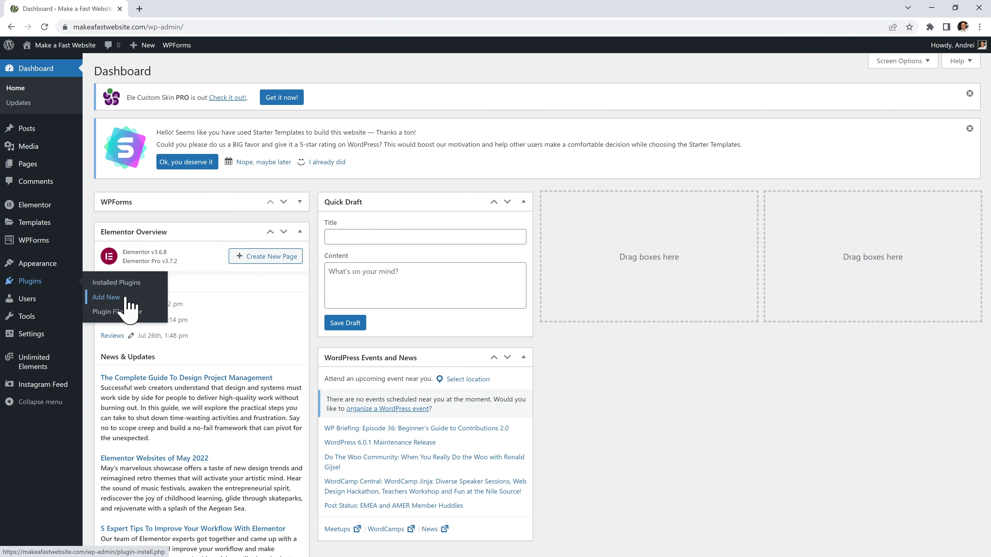
pyautogui.click(117, 297)
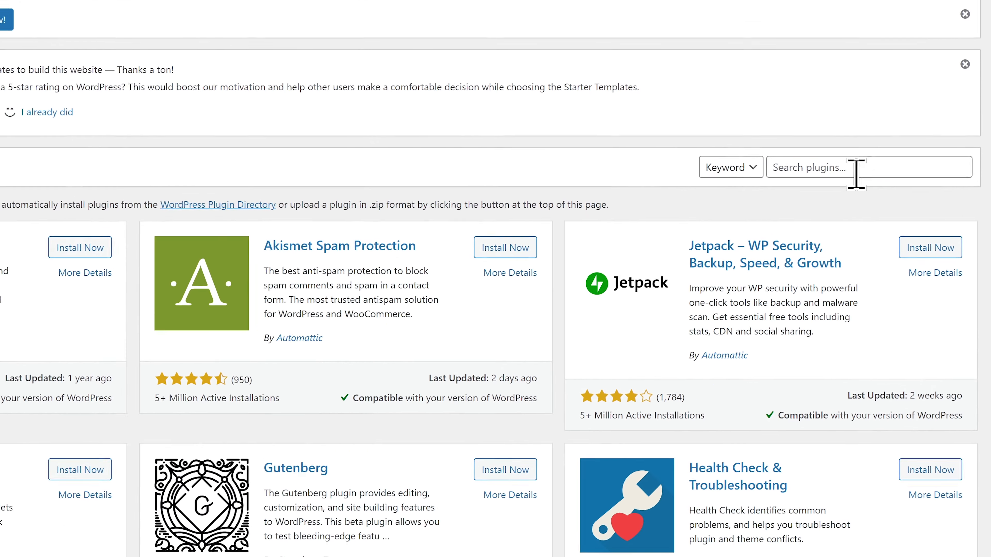
pyautogui.click(881, 195)
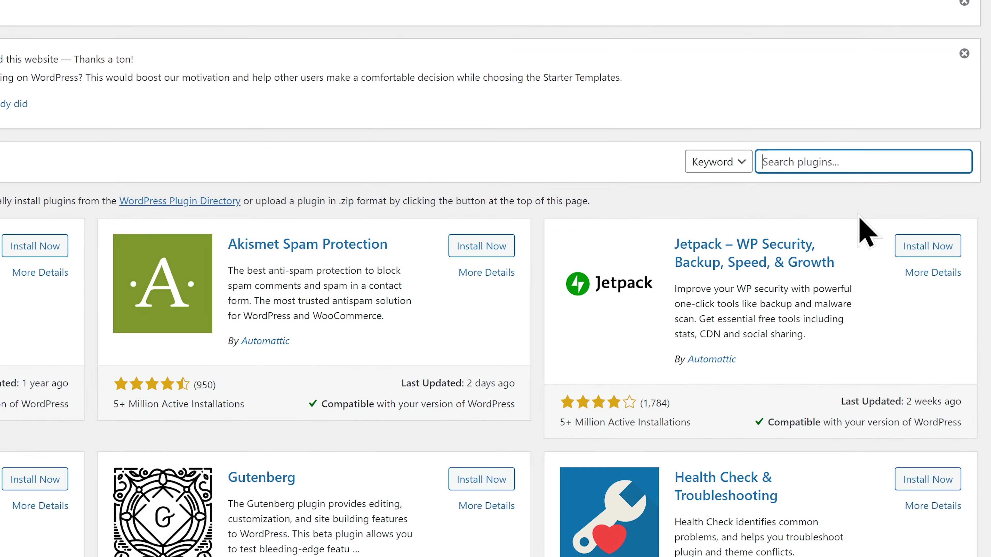
pyautogui.write('litespeed')
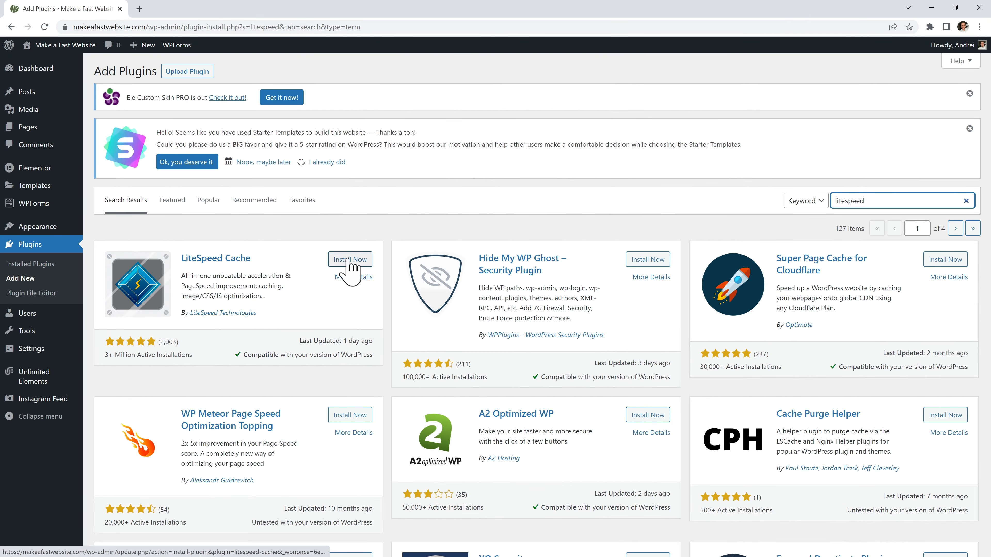
pyautogui.click(360, 261)
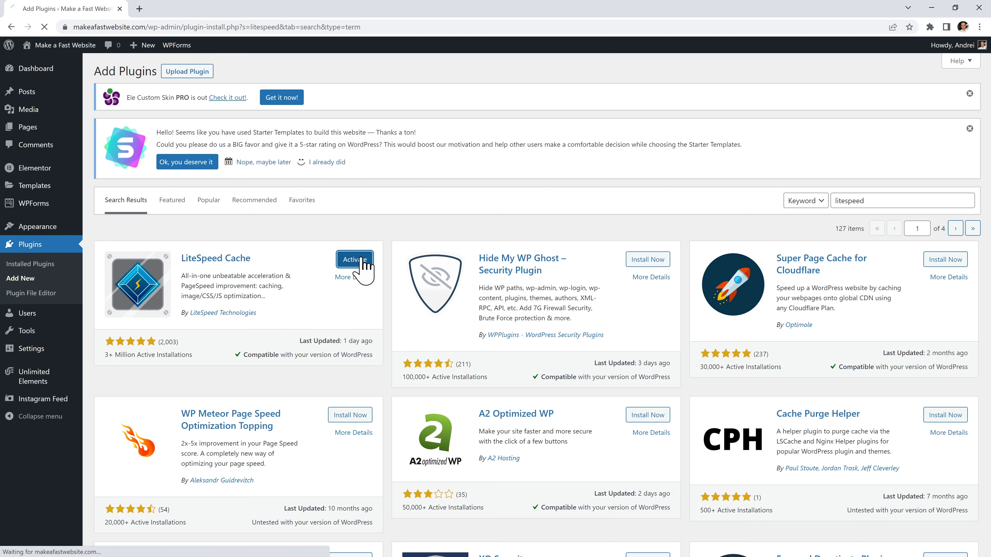
pyautogui.click(361, 261)
pyautogui.moveTo(172, 397); pyautogui.dragTo(117, 397)
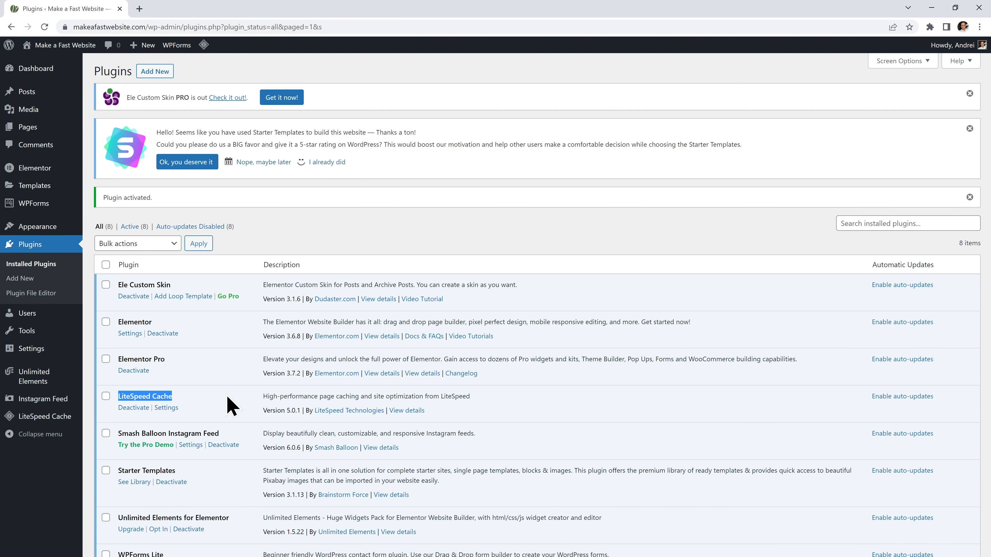
# Scroll the Plugins page to view LiteSpeed Cache 5.0.1 among the active plugins.
pyautogui.scroll(-3, 227, 396)
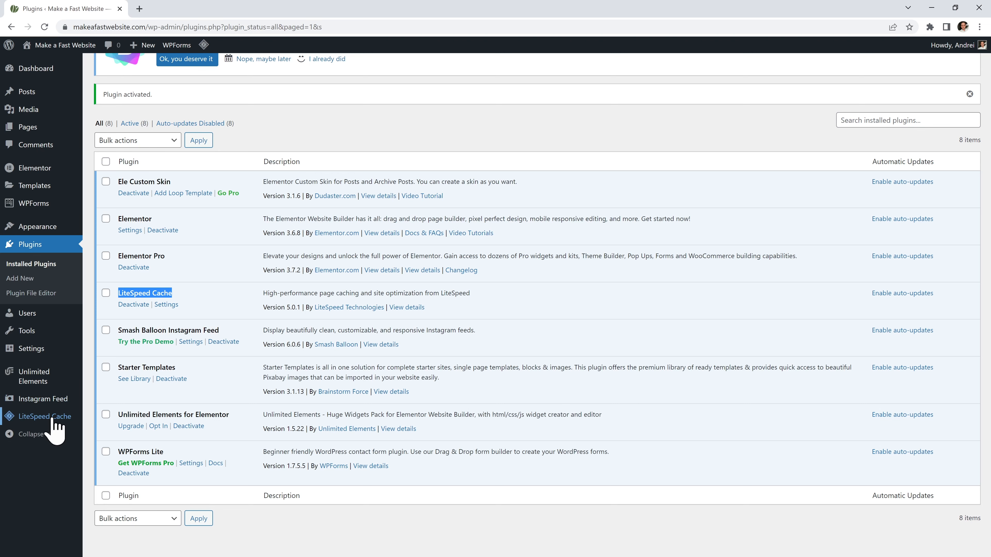
# Open LiteSpeed Cache's General settings and detect the server's public IP.
pyautogui.moveTo(55, 422)
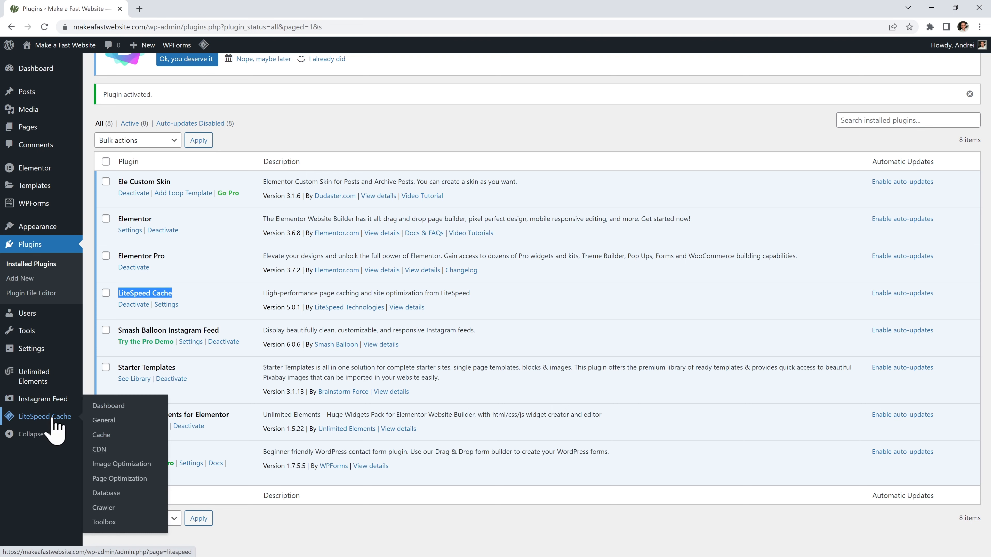
pyautogui.click(113, 421)
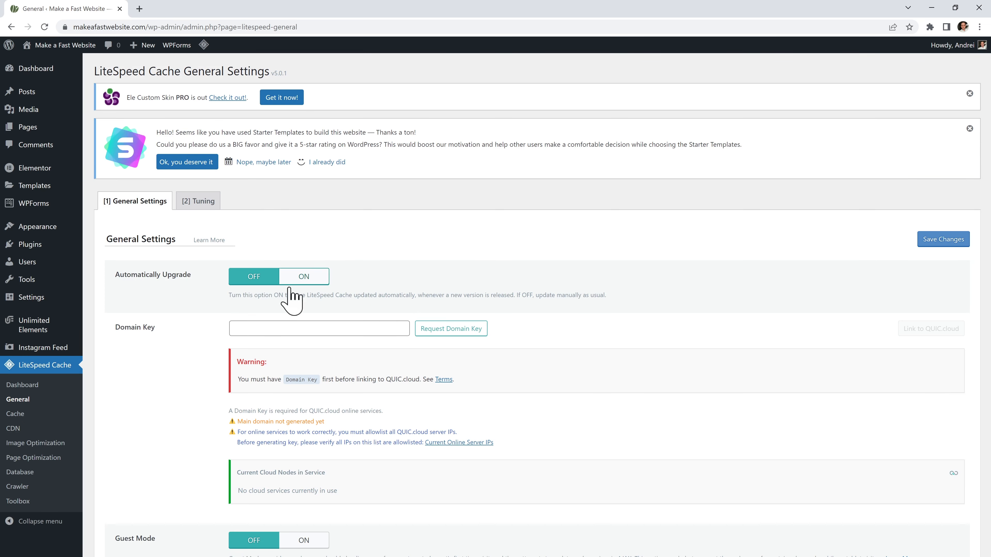
pyautogui.scroll(-2, 612, 363)
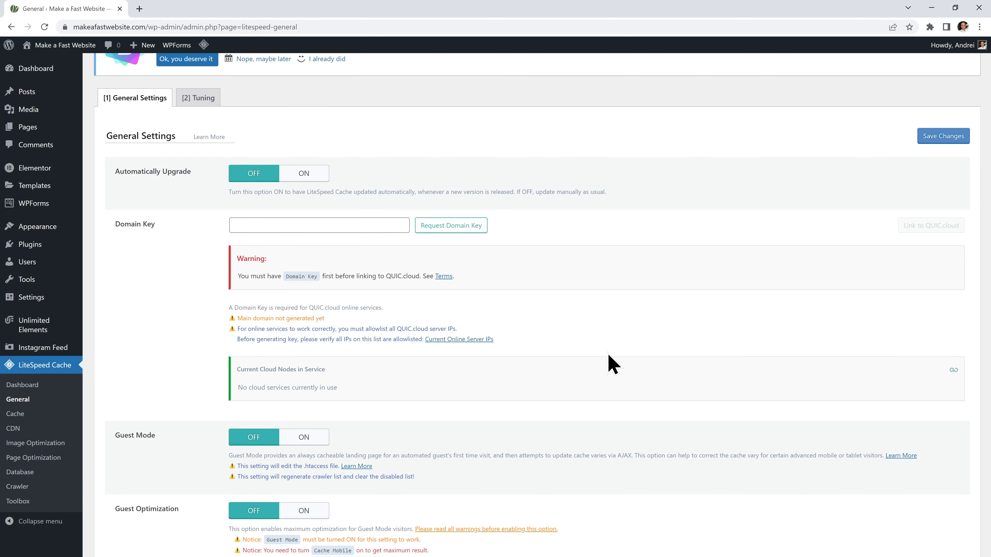
pyautogui.scroll(-1, 566, 359)
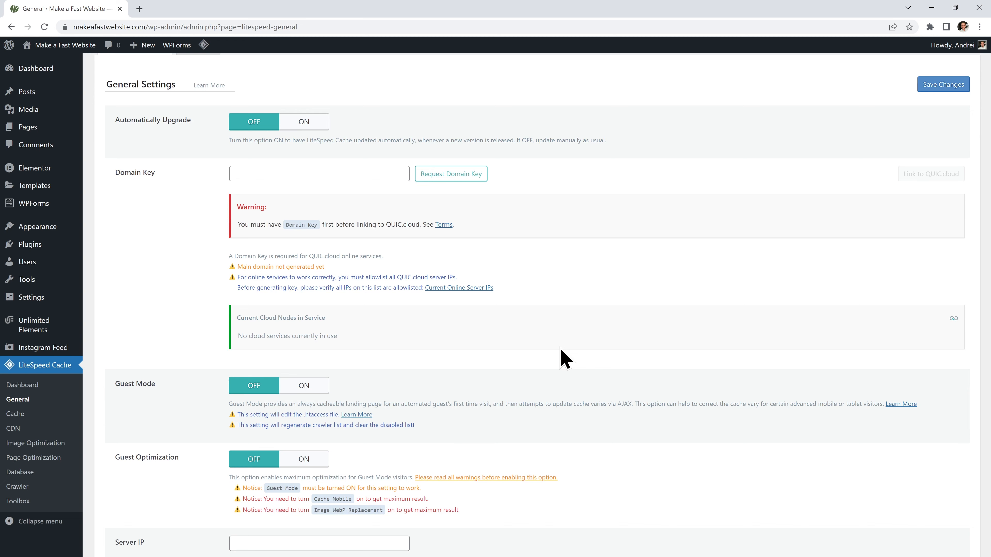
pyautogui.scroll(-1, 565, 358)
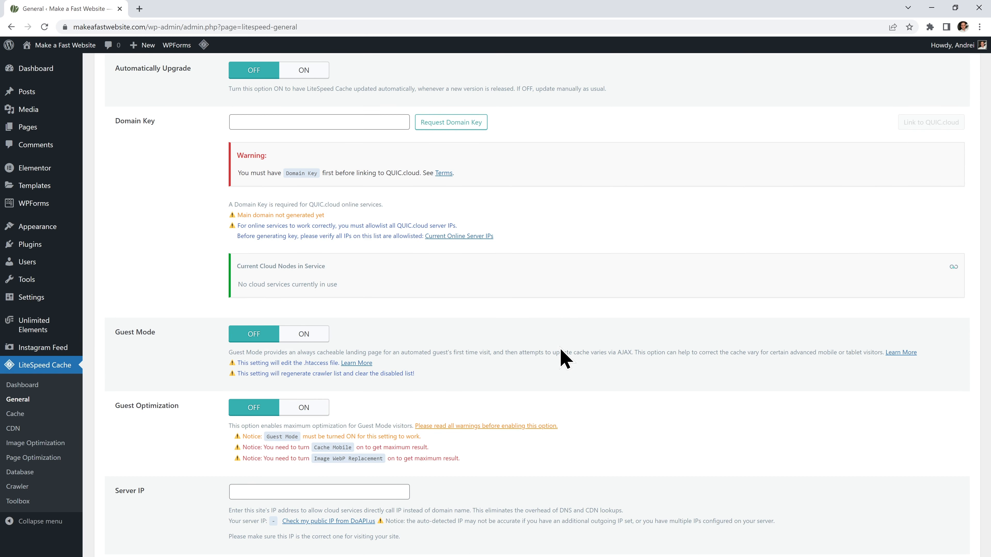
pyautogui.scroll(-3, 566, 359)
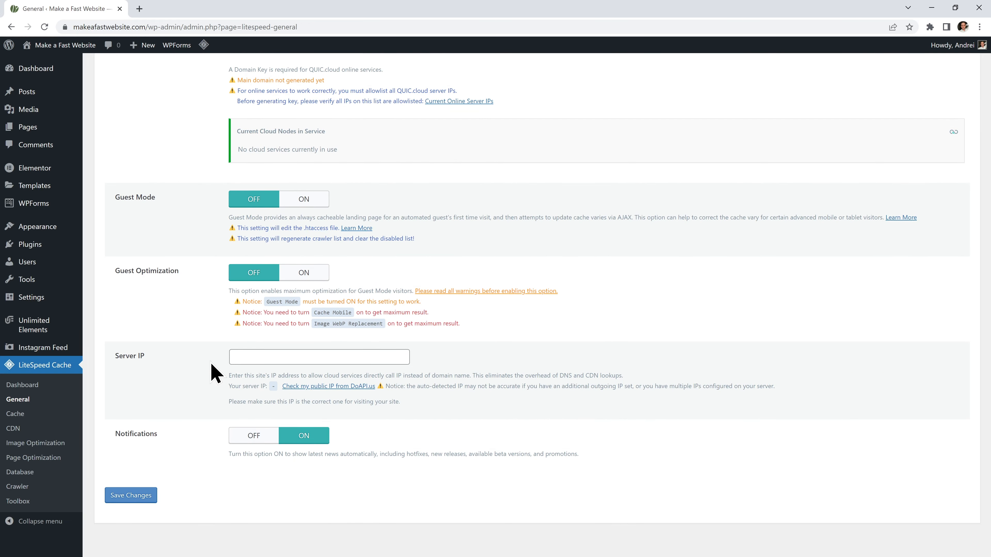
pyautogui.click(328, 388)
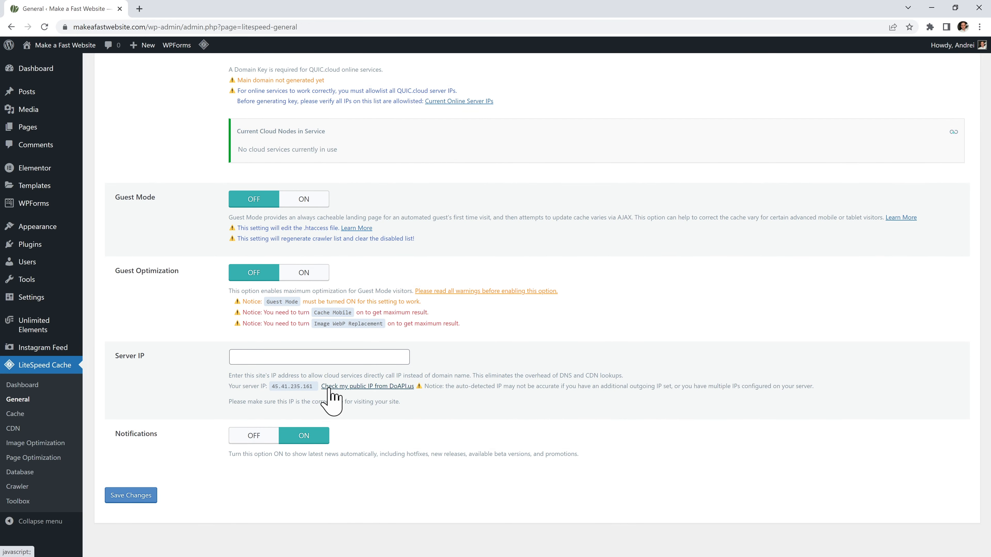
# Copy 45.41.235.161 into Server IP, turn Notifications off, and save.
pyautogui.moveTo(314, 386); pyautogui.dragTo(271, 386)
pyautogui.rightClick(271, 386)
pyautogui.click(291, 392)
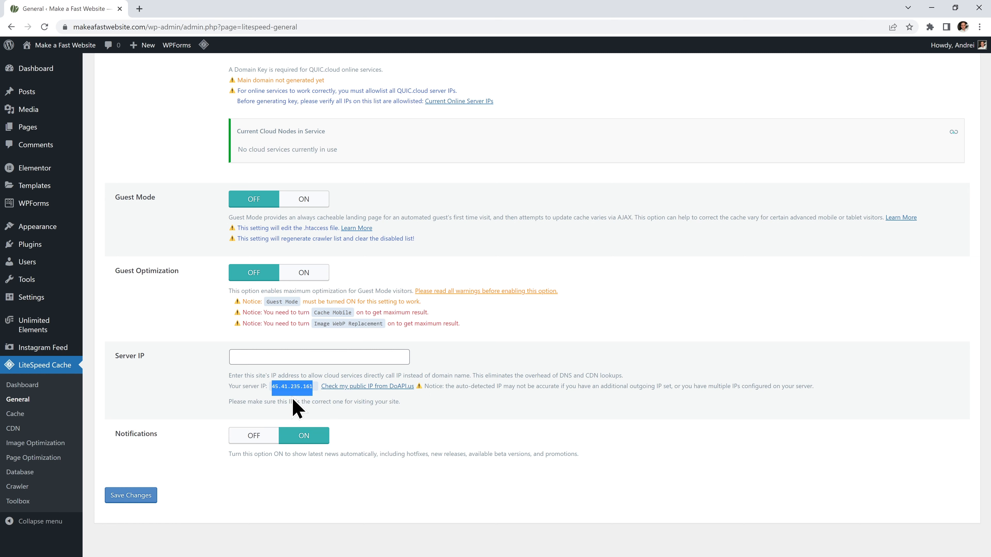
pyautogui.rightClick(279, 357)
pyautogui.click(323, 436)
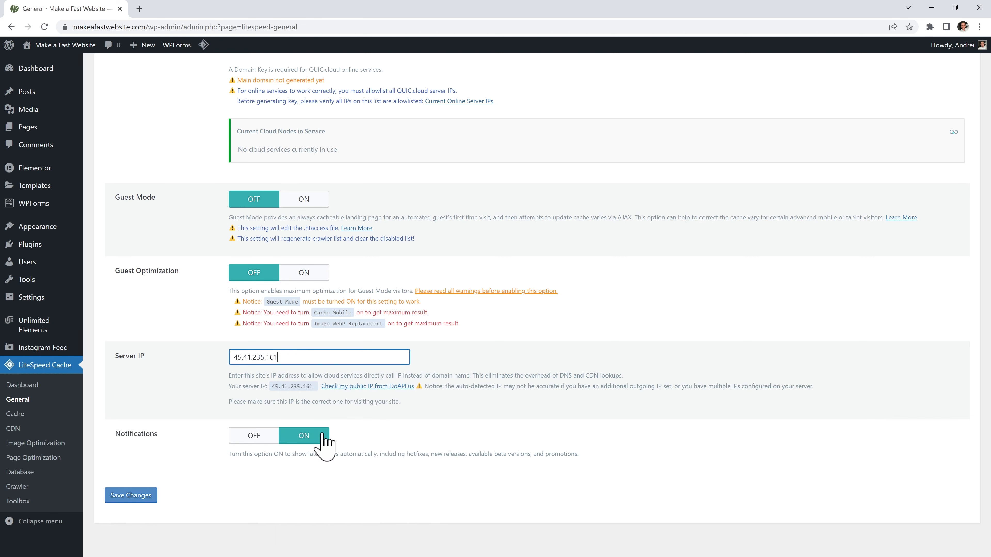
pyautogui.click(239, 435)
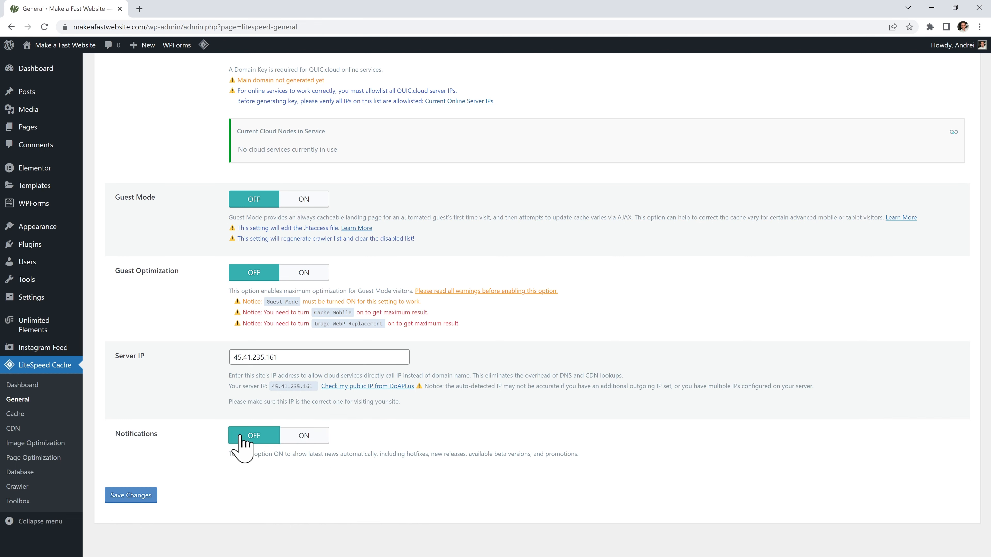
pyautogui.click(116, 496)
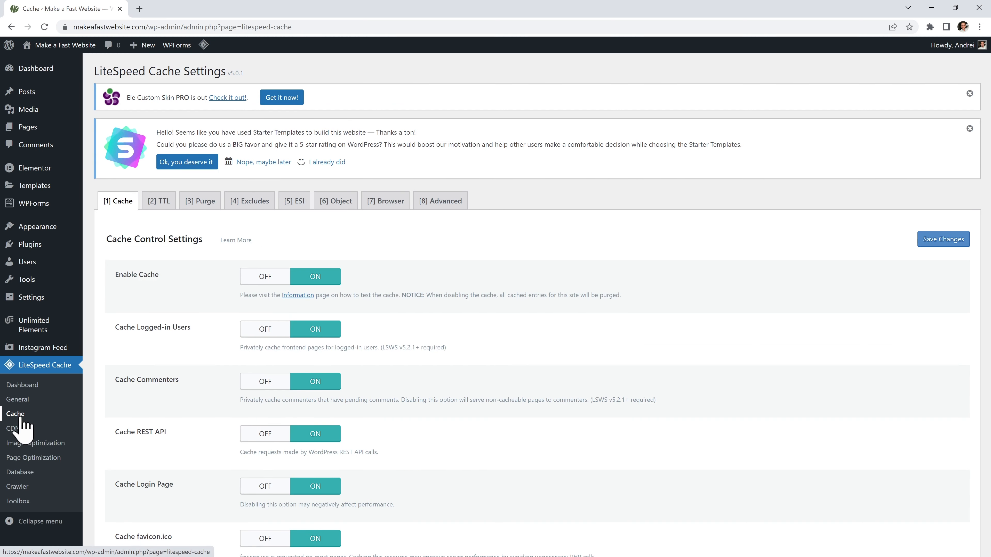
# Turn Cache Logged-in Users off and Cache Mobile on, then save the cache settings.
pyautogui.click(258, 331)
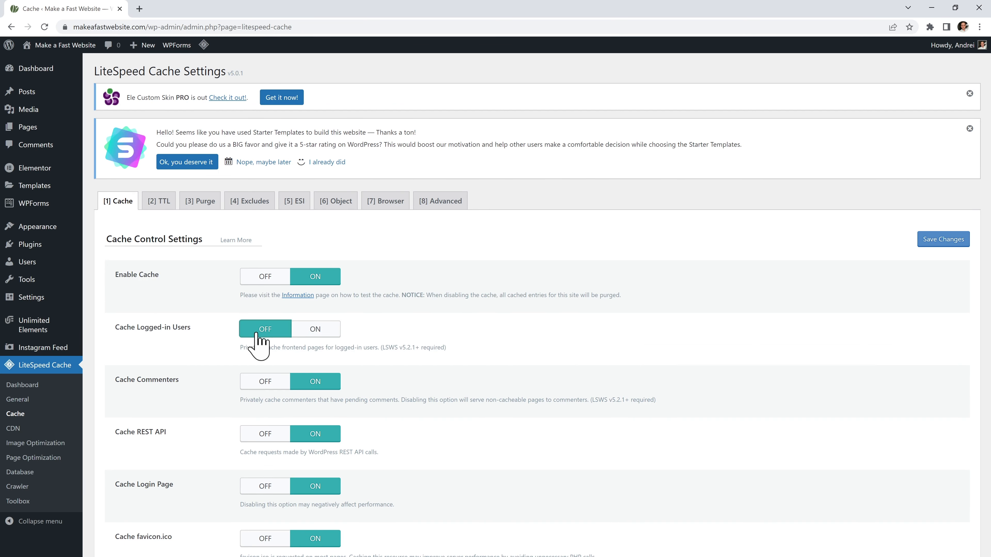
pyautogui.scroll(-4, 255, 340)
pyautogui.scroll(-4, 256, 340)
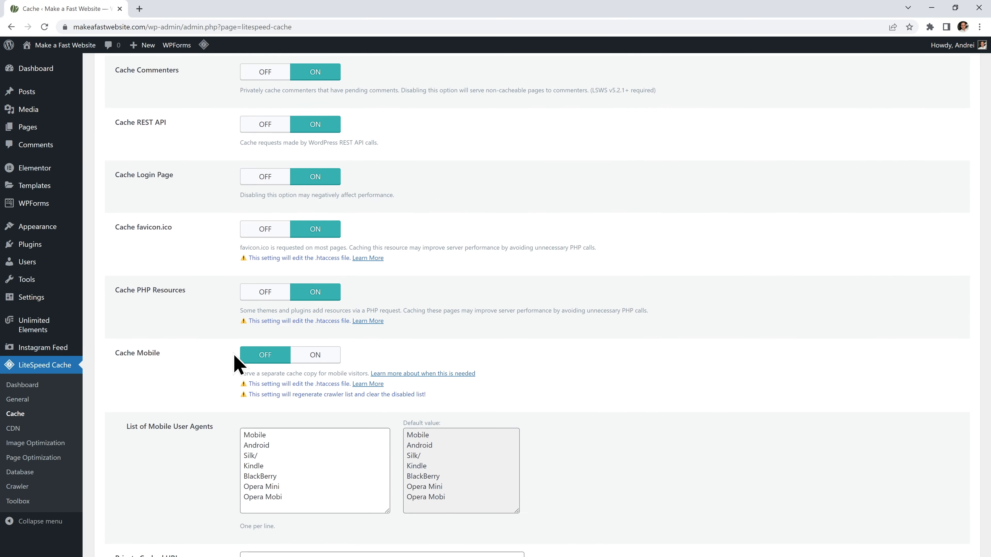
pyautogui.click(314, 356)
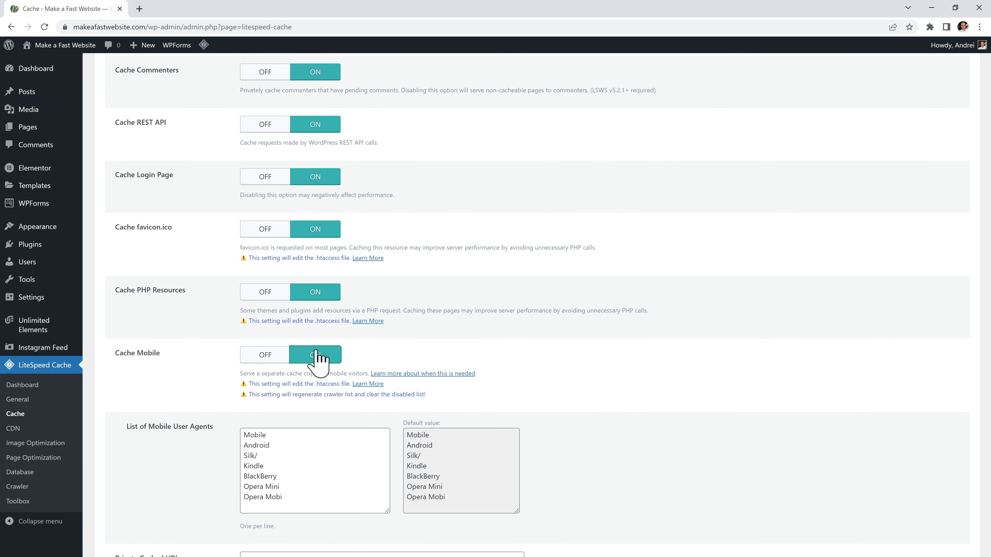
pyautogui.scroll(-12, 316, 361)
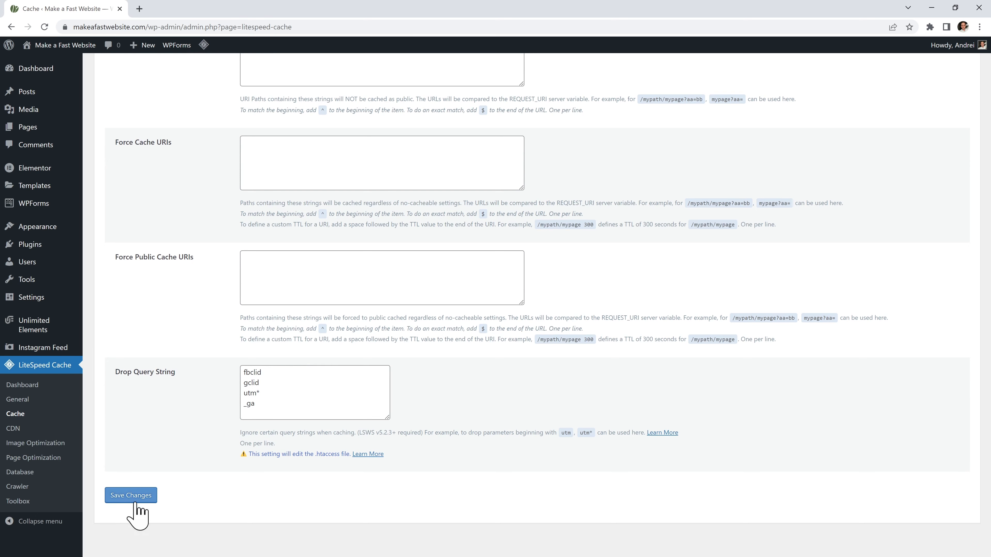
pyautogui.click(135, 501)
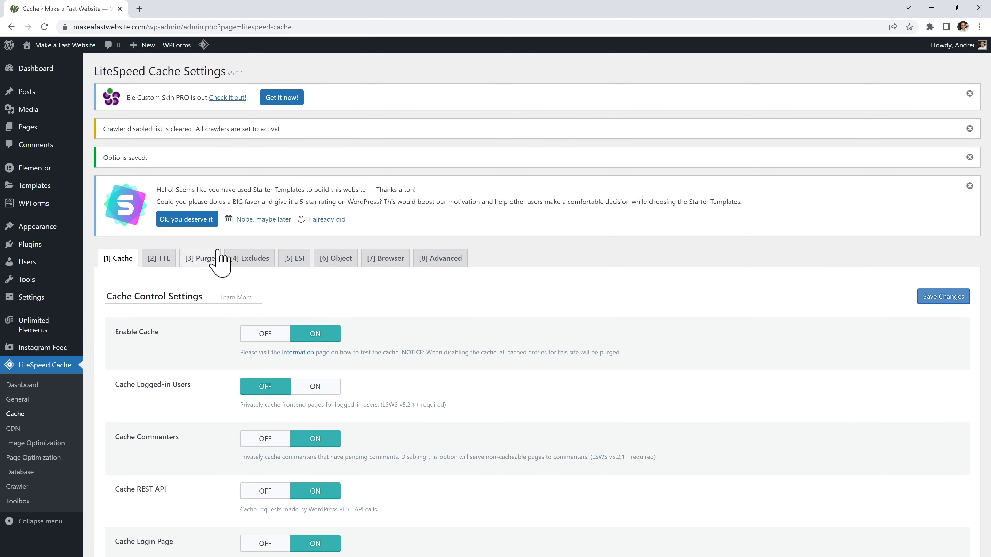
# Turn LiteSpeed's Object Cache on and save.
pyautogui.click(336, 260)
pyautogui.click(302, 336)
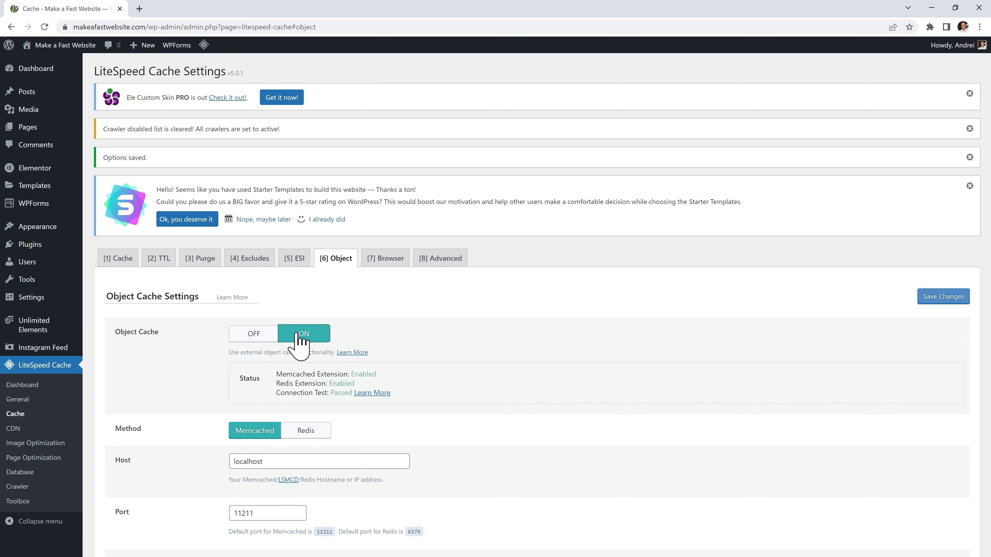
pyautogui.click(927, 300)
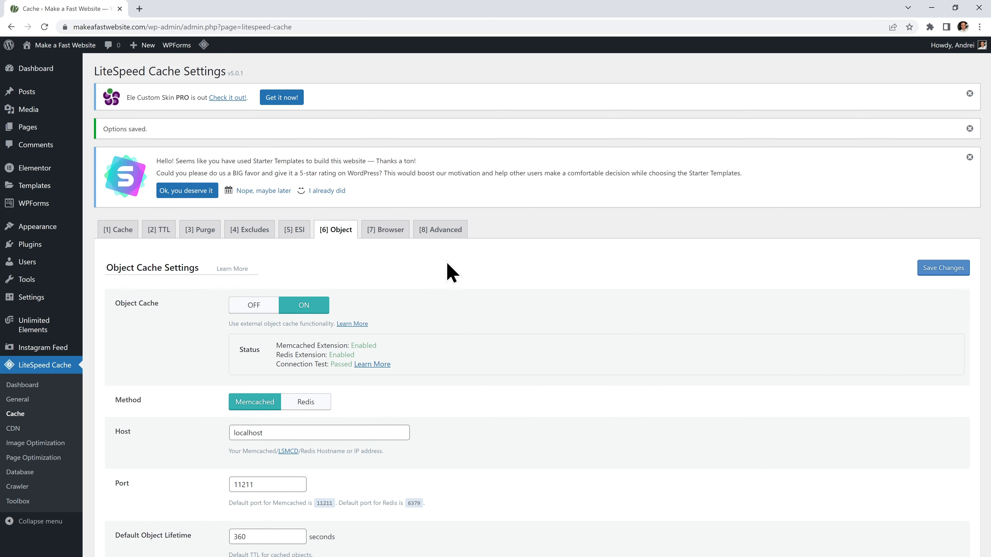
# Turn LiteSpeed's Browser Cache on and save.
pyautogui.click(389, 234)
pyautogui.click(312, 306)
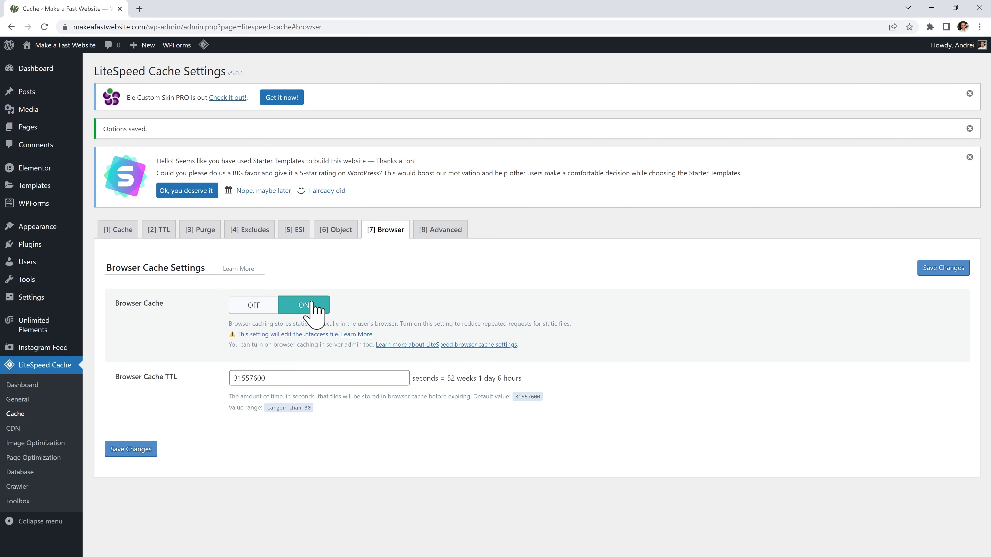
pyautogui.click(926, 273)
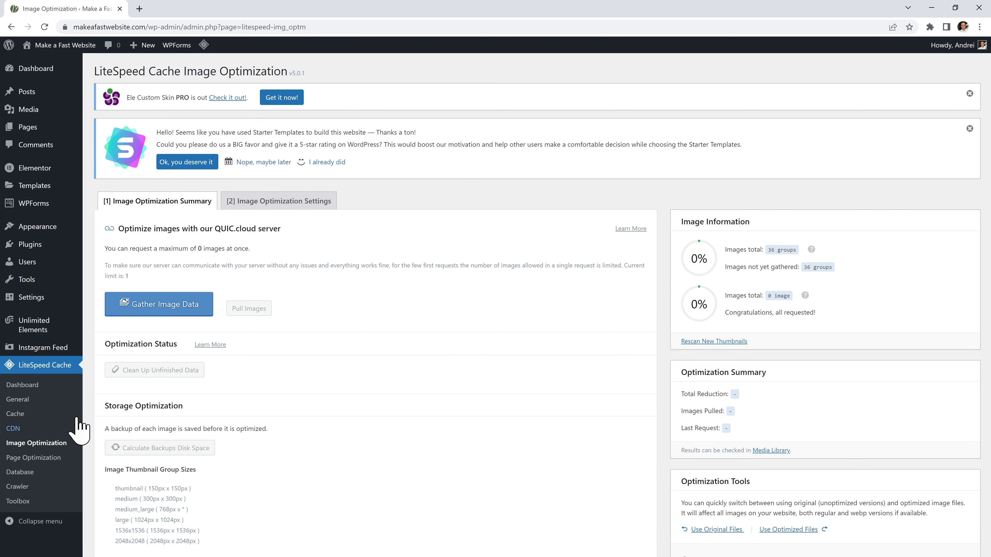
# Set Auto Request Cron, Optimize Losslessly and WebP Replacement on, Preserve EXIF/XMP off, and save.
pyautogui.click(278, 202)
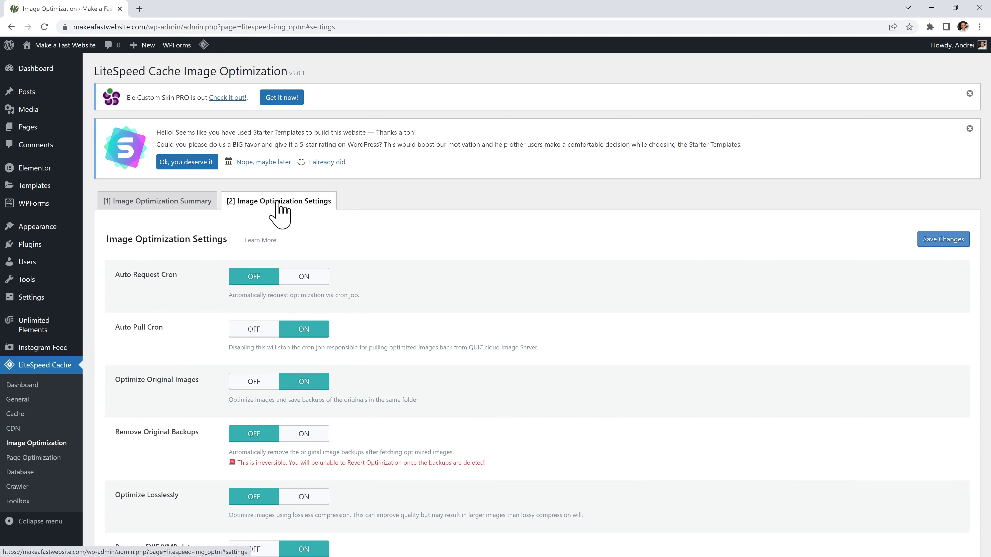
pyautogui.click(297, 280)
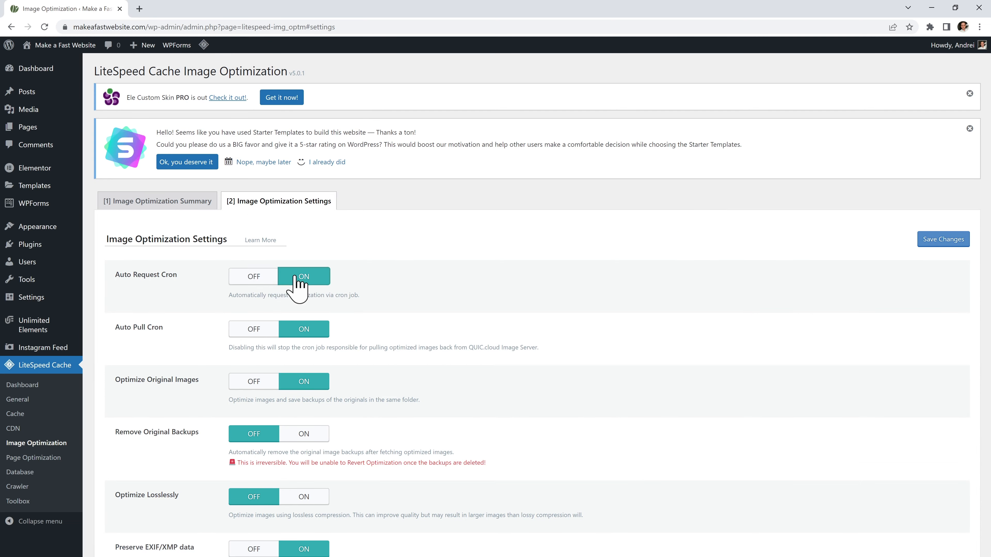
pyautogui.scroll(-4, 295, 280)
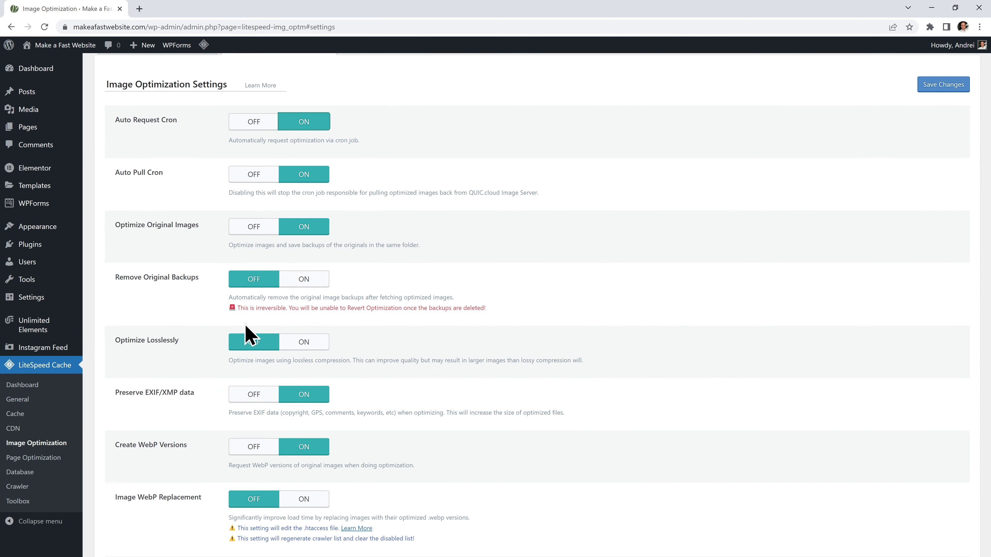
pyautogui.click(303, 343)
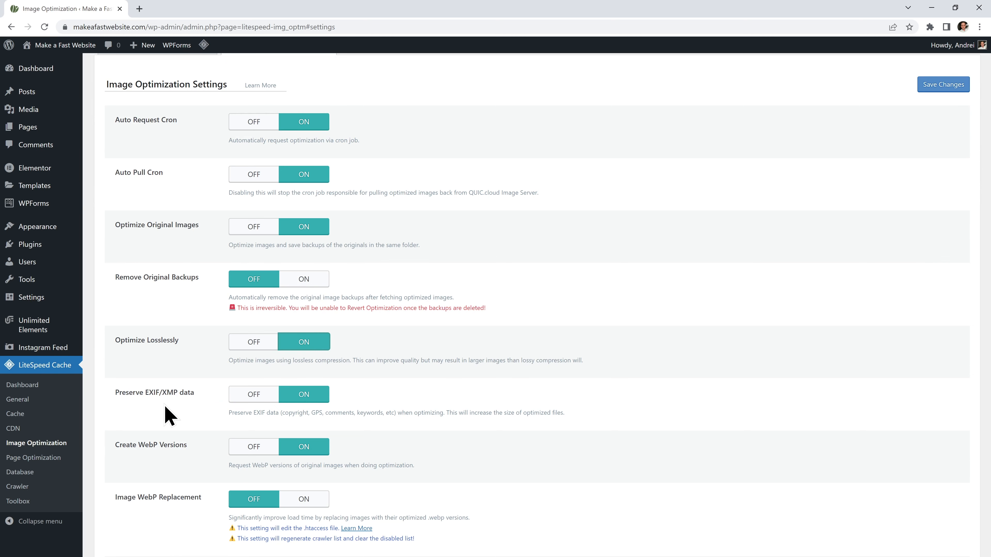
pyautogui.click(244, 394)
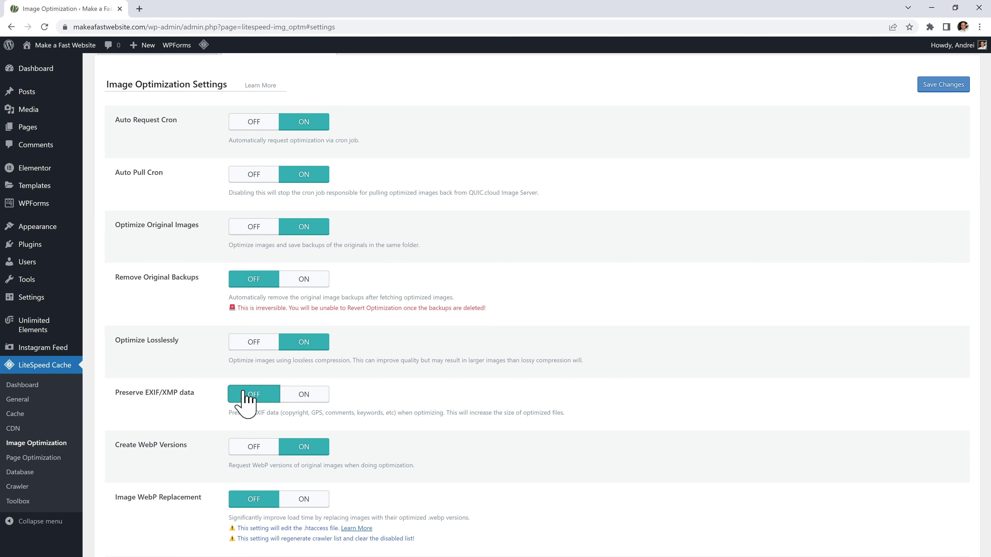
pyautogui.scroll(-3, 244, 394)
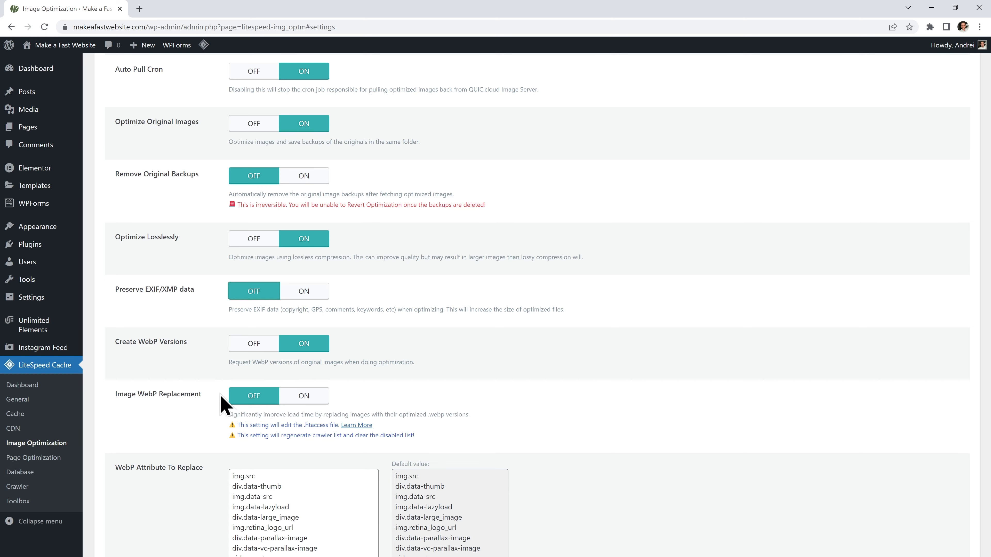
pyautogui.click(303, 396)
pyautogui.scroll(-5, 304, 397)
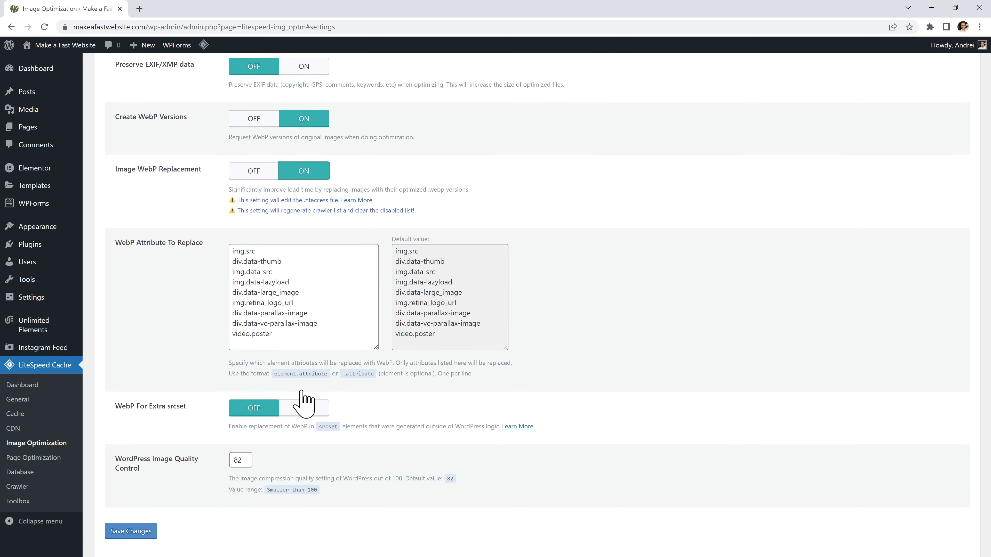
pyautogui.click(140, 495)
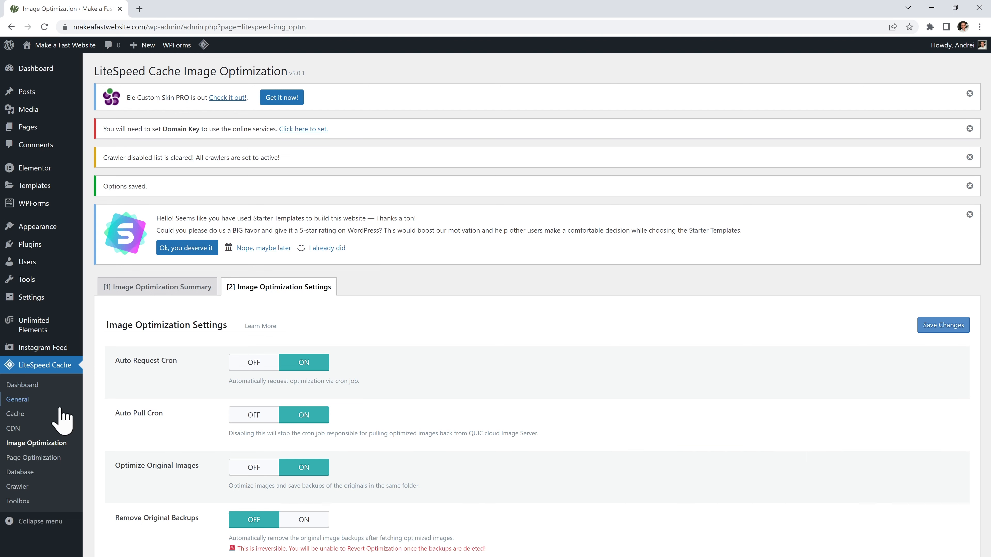
pyautogui.scroll(-3, 484, 324)
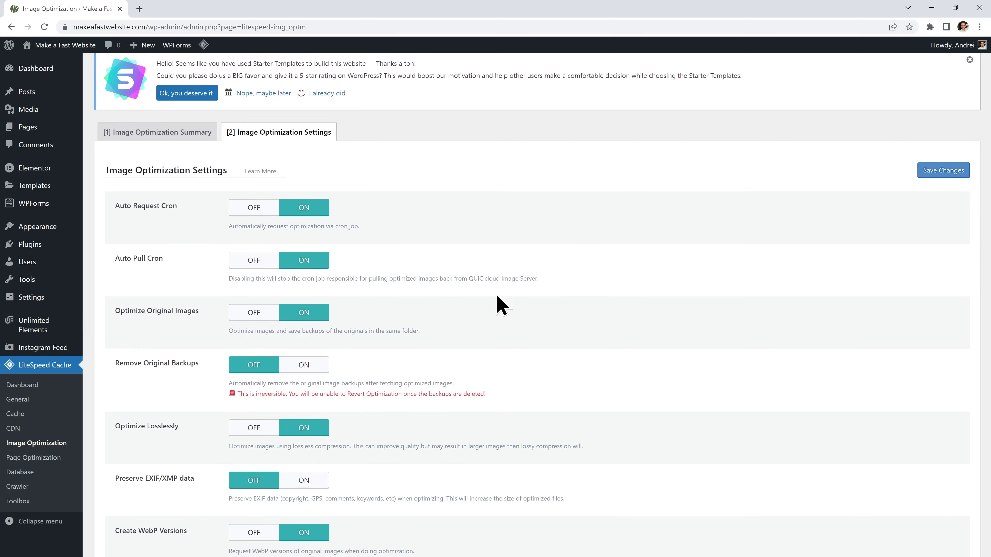
pyautogui.scroll(3, 490, 218)
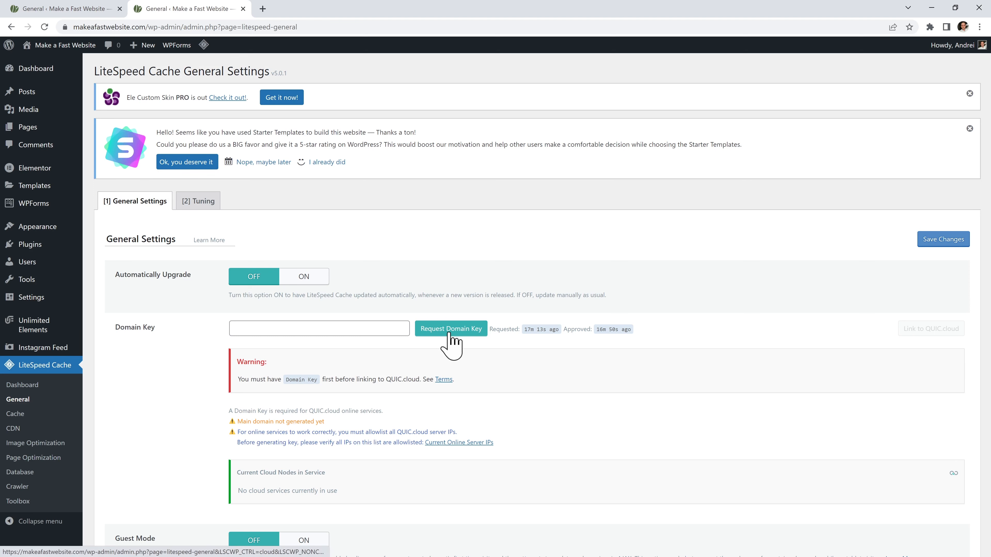
# Request a domain key, reload until approved, and open Link to QUIC.cloud in a new tab.
pyautogui.click(450, 329)
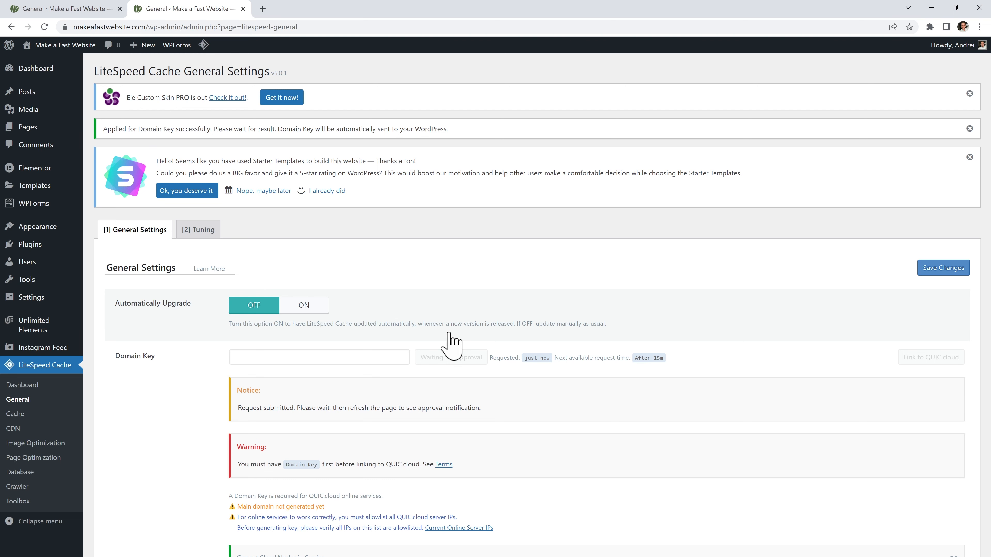
pyautogui.click(44, 27)
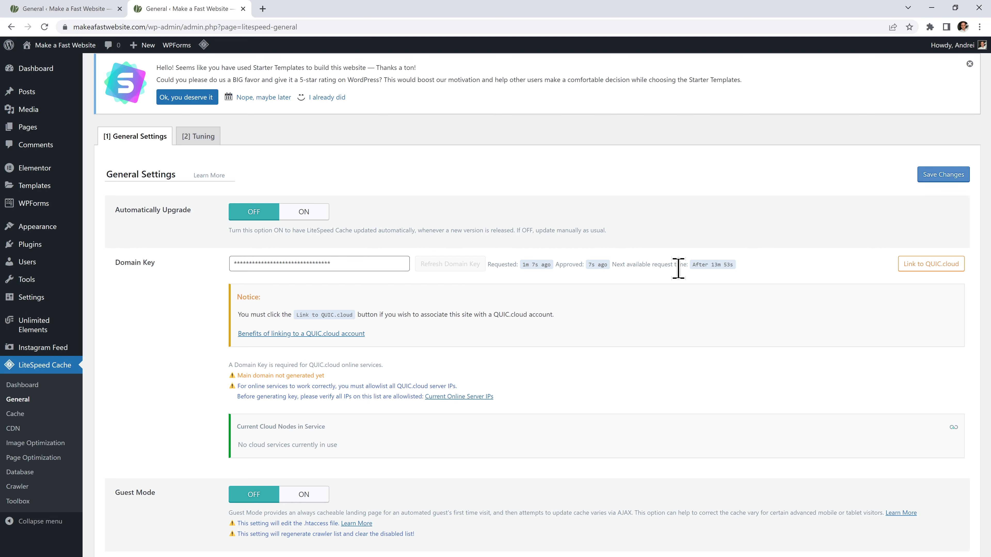
pyautogui.rightClick(911, 264)
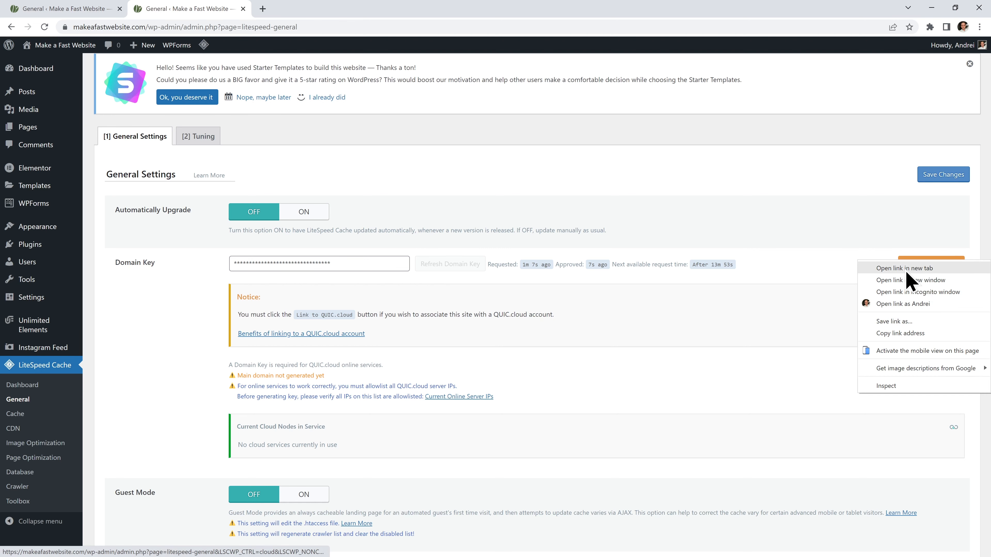
pyautogui.click(905, 270)
# Sign up for a QUIC.cloud account with the site owner's email and accept the service agreement.
pyautogui.click(314, 11)
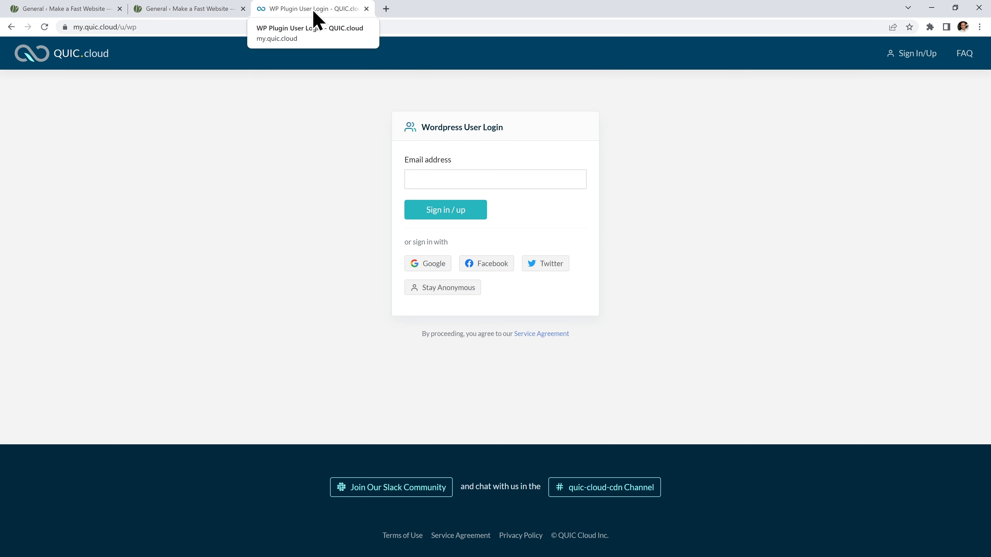
pyautogui.click(496, 179)
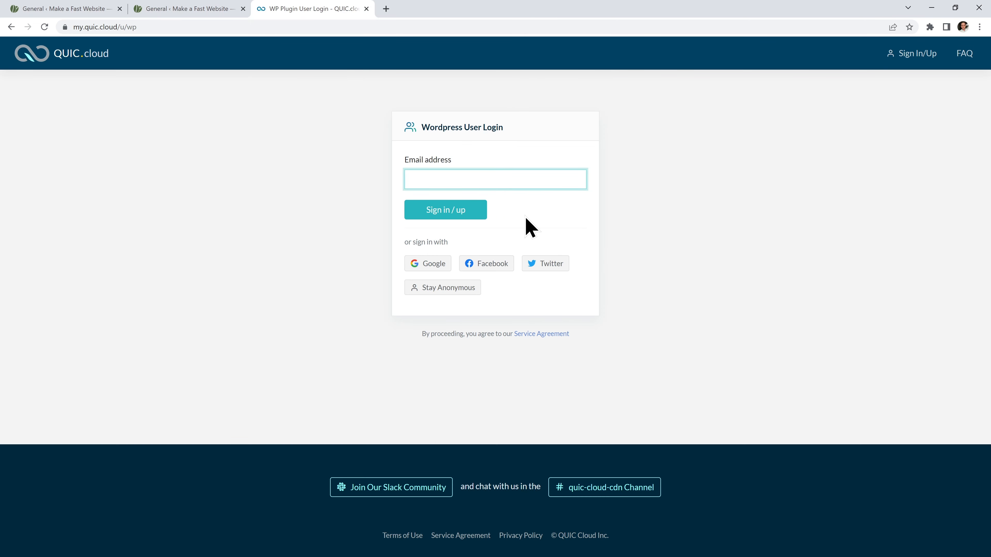
pyautogui.press('Return')
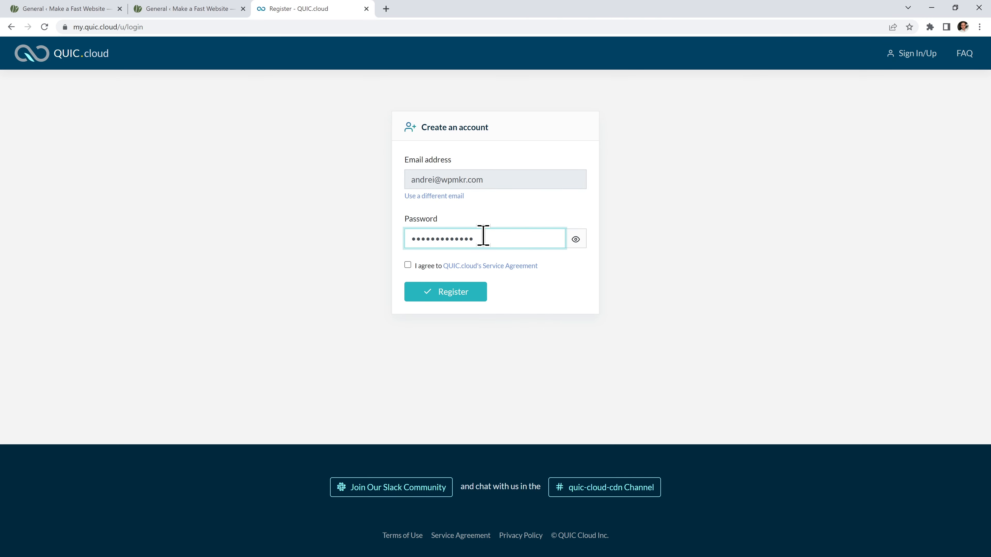
pyautogui.click(408, 265)
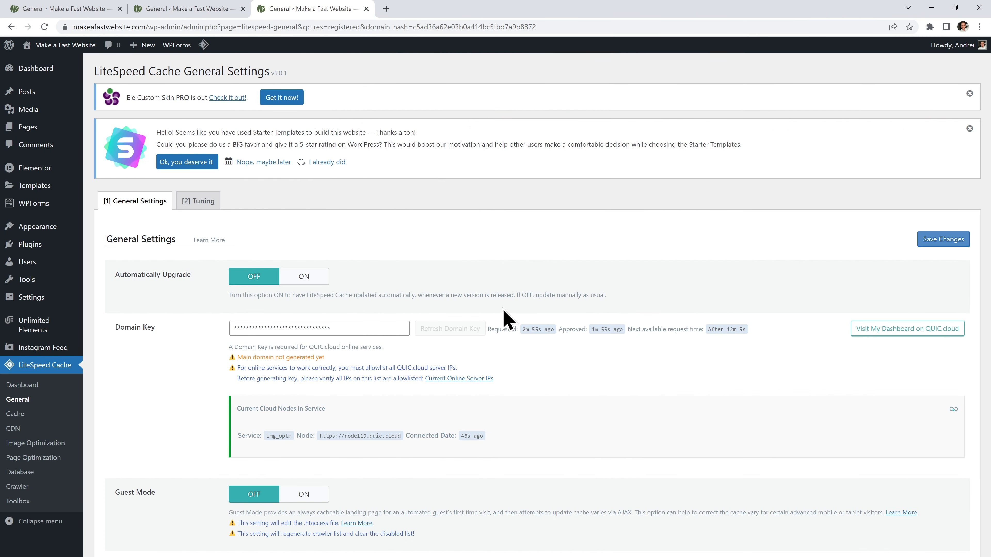
# Open the QUIC.cloud dashboard in a new tab.
pyautogui.rightClick(885, 334)
pyautogui.click(898, 336)
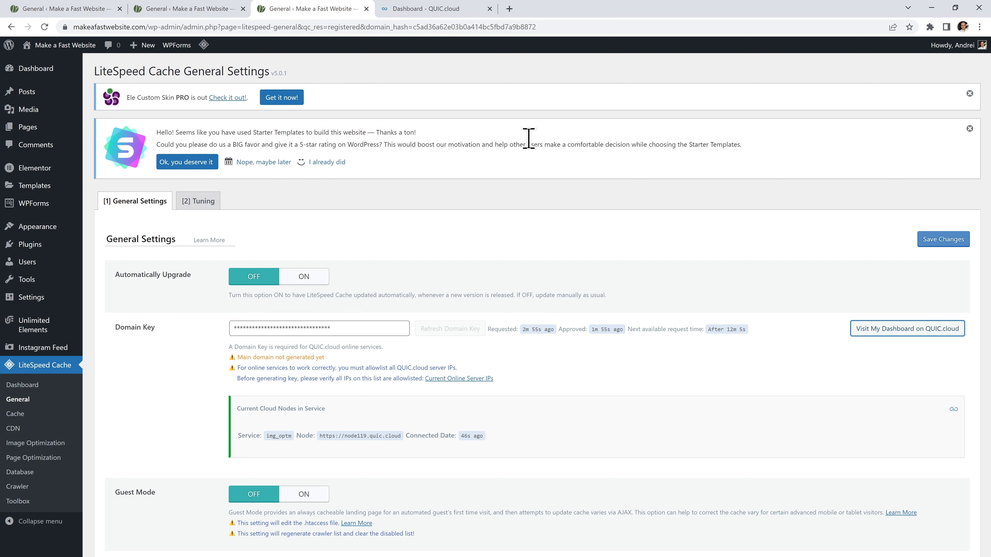
pyautogui.click(433, 14)
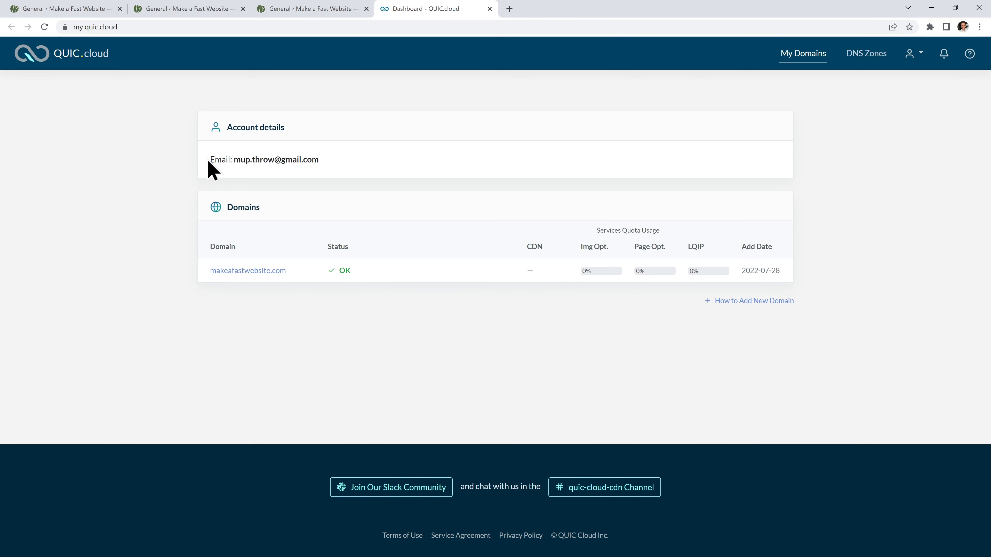
# Open the CDN service page for makeafastwebsite.com in the QUIC.cloud dashboard.
pyautogui.click(272, 275)
pyautogui.click(218, 215)
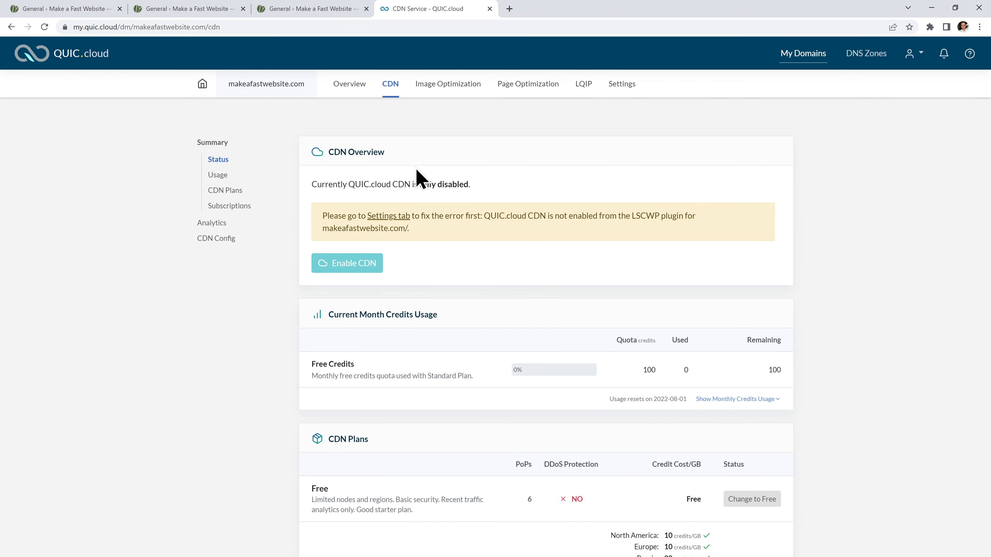
pyautogui.click(326, 15)
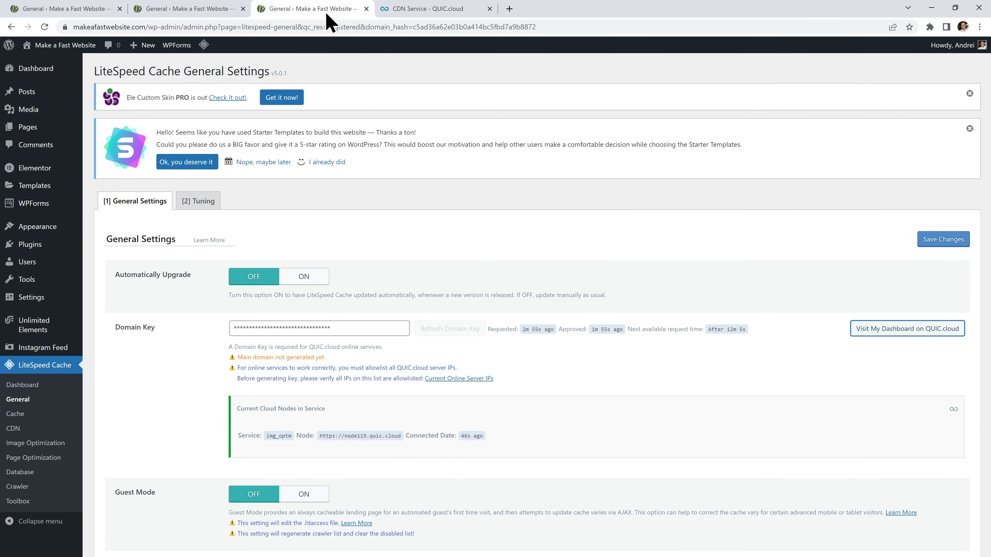
# Turn QUIC.cloud CDN ON in LiteSpeed Cache's CDN settings and save the changes.
pyautogui.click(35, 427)
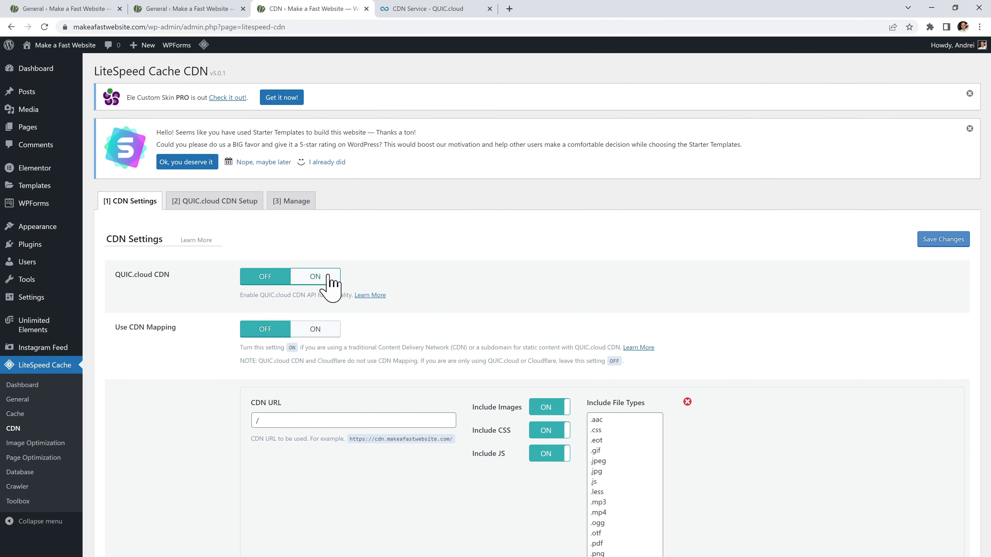
pyautogui.click(328, 277)
pyautogui.click(926, 239)
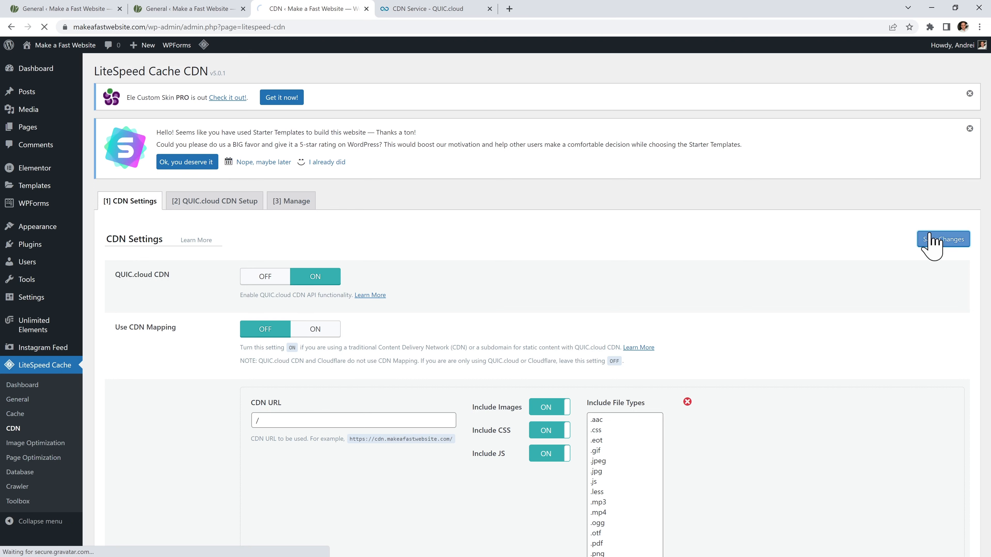
pyautogui.click(437, 9)
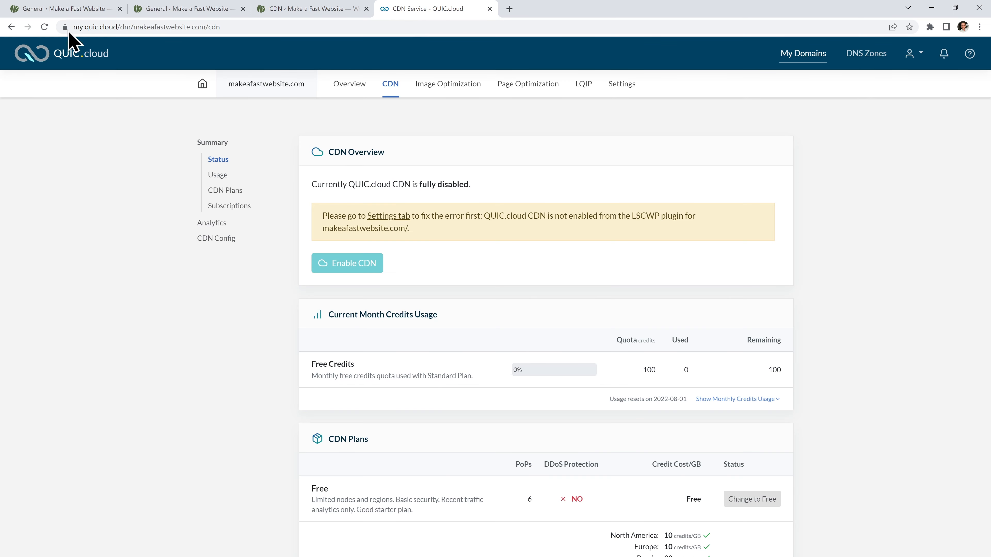
# Reload the CDN overview, start enabling the CDN and confirm the CNAME method.
pyautogui.click(44, 27)
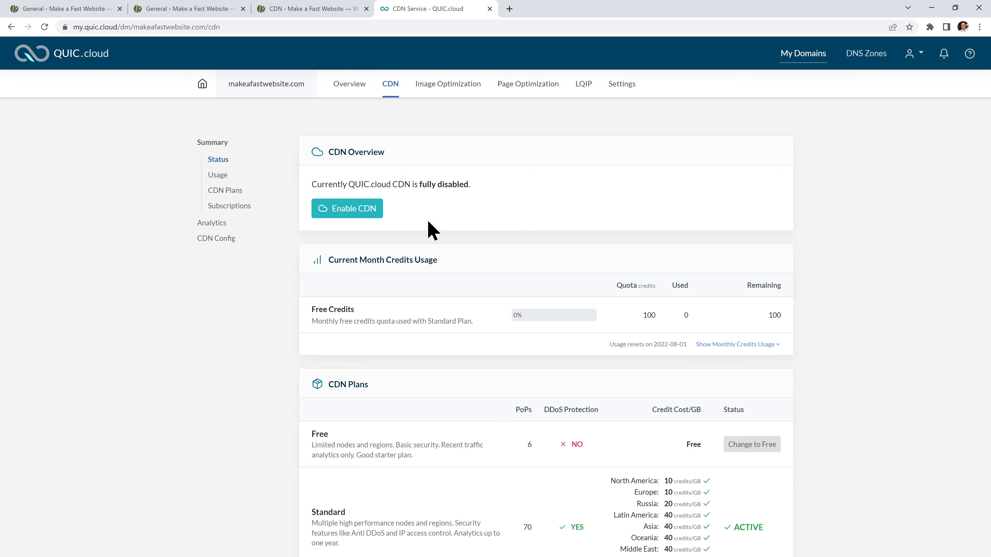
pyautogui.click(360, 214)
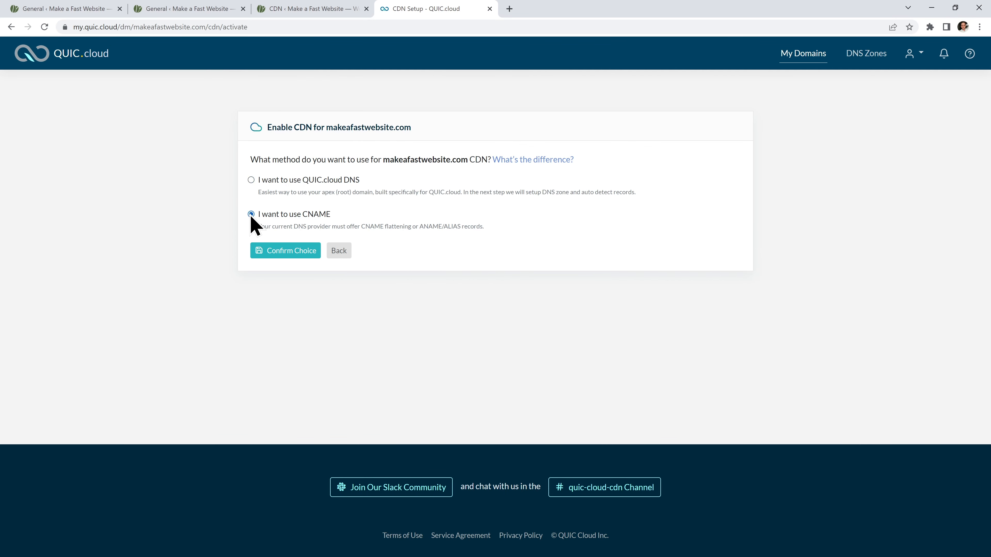
pyautogui.click(279, 254)
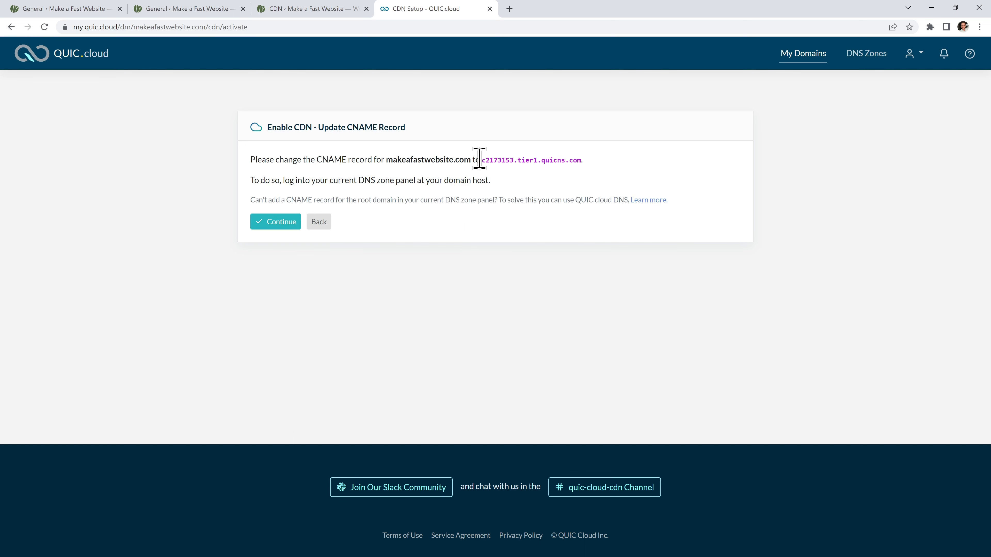
# Copy the CNAME target c2173153.tier1.quicns.com.
pyautogui.moveTo(480, 161); pyautogui.dragTo(582, 162)
pyautogui.rightClick(568, 162)
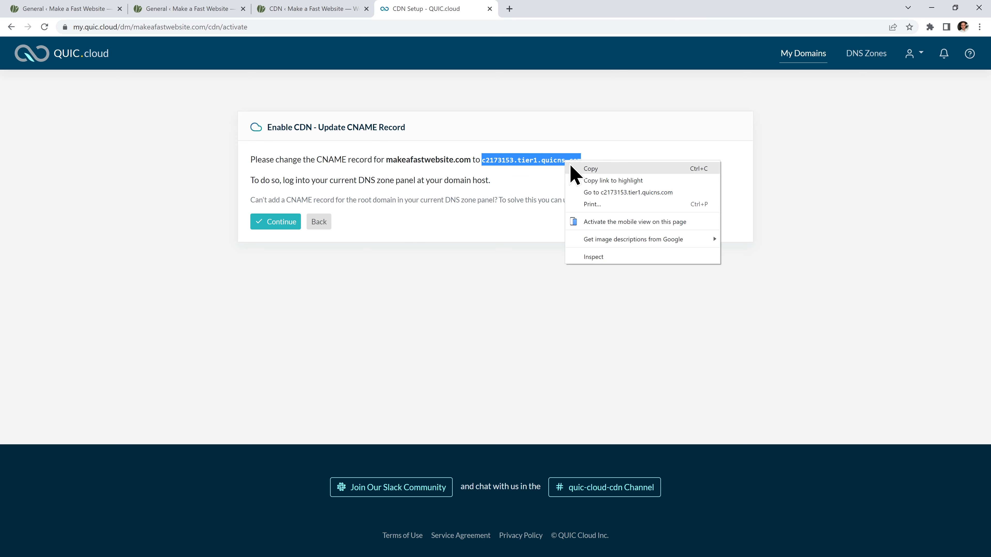
pyautogui.click(569, 163)
# Go to cloudflare.com in a new tab and log in to the dashboard.
pyautogui.click(510, 9)
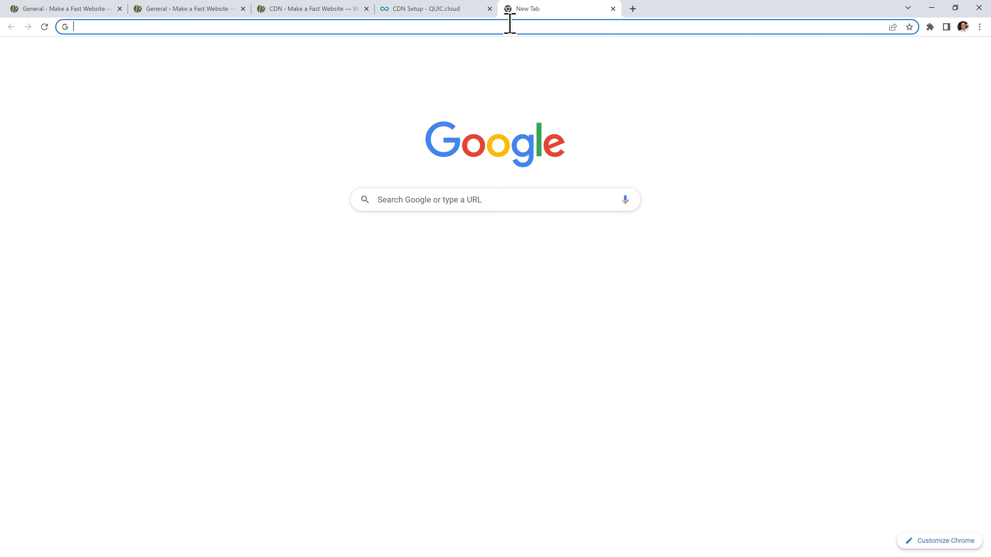
pyautogui.click(506, 27)
pyautogui.write('cloudflare.com')
pyautogui.press('Return')
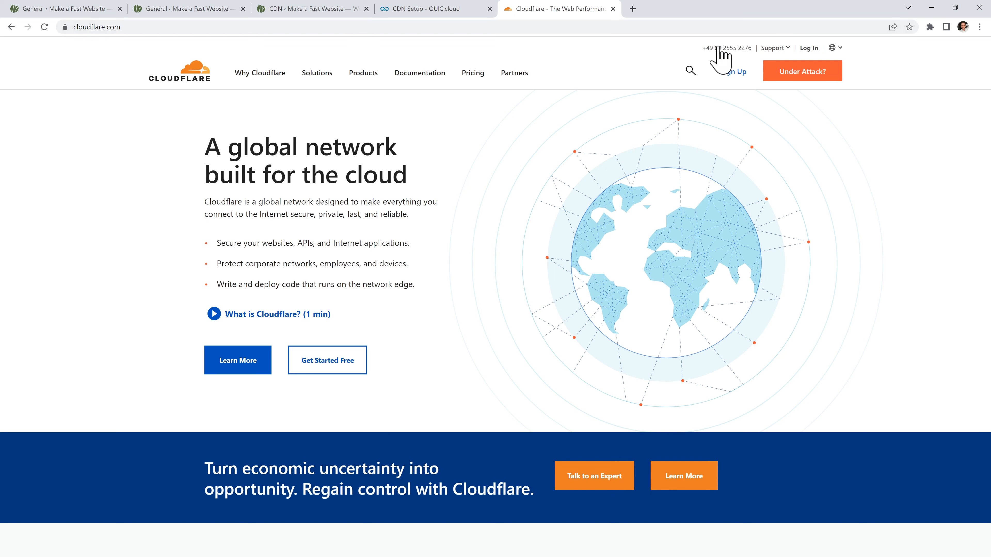
pyautogui.click(810, 48)
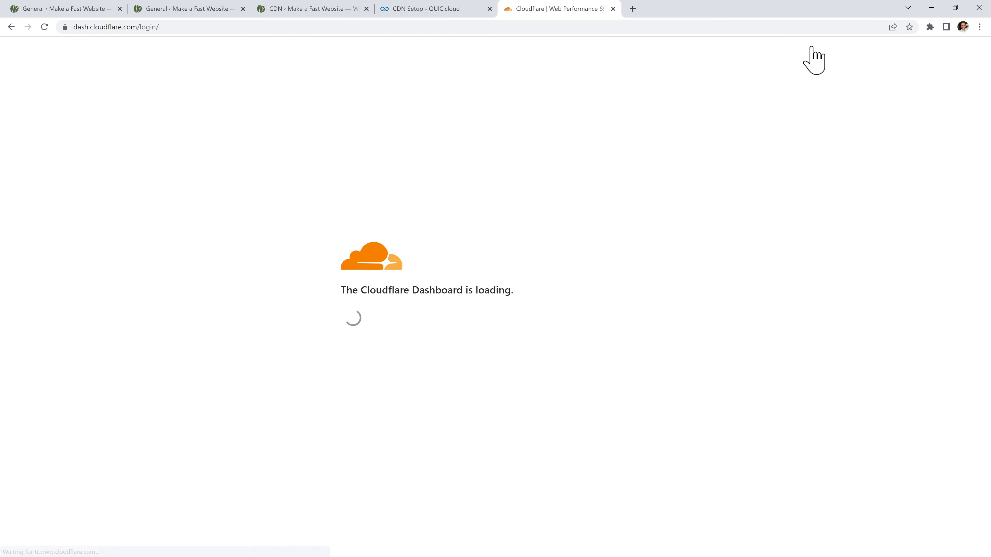
# Open makeafastwebsite.com's DNS records and edit the root A record pointing to 45.41.235.161.
pyautogui.click(362, 224)
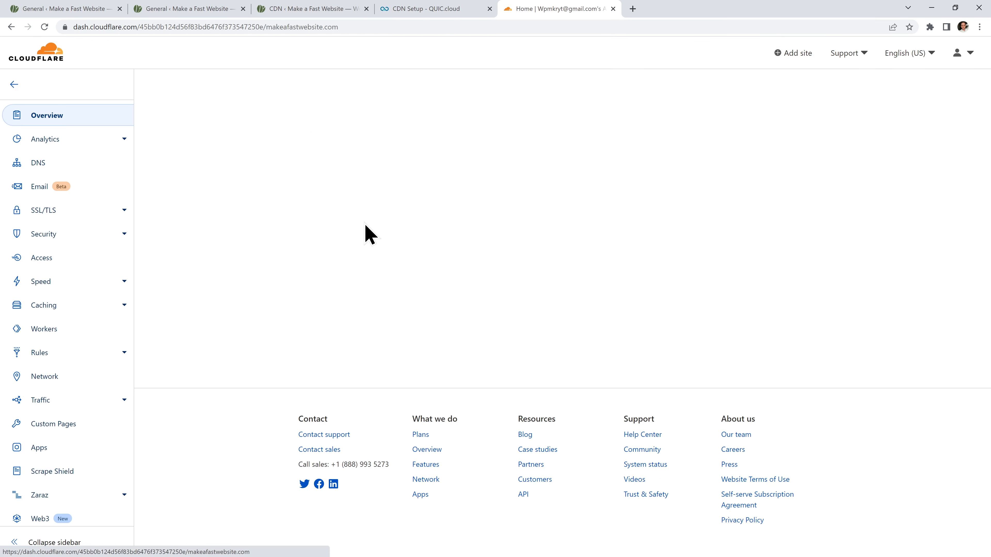
pyautogui.click(88, 165)
pyautogui.scroll(-2, 441, 316)
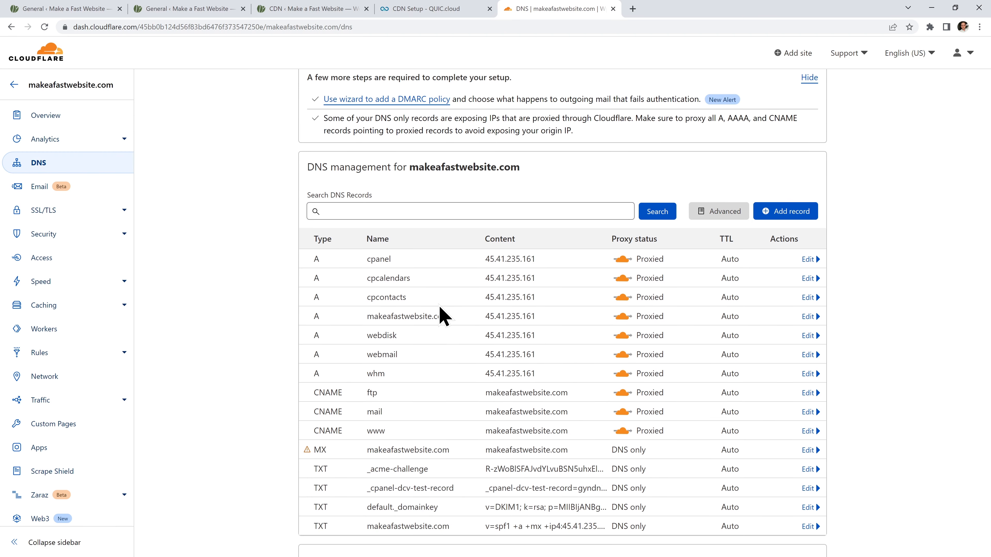
pyautogui.moveTo(456, 317); pyautogui.dragTo(368, 317)
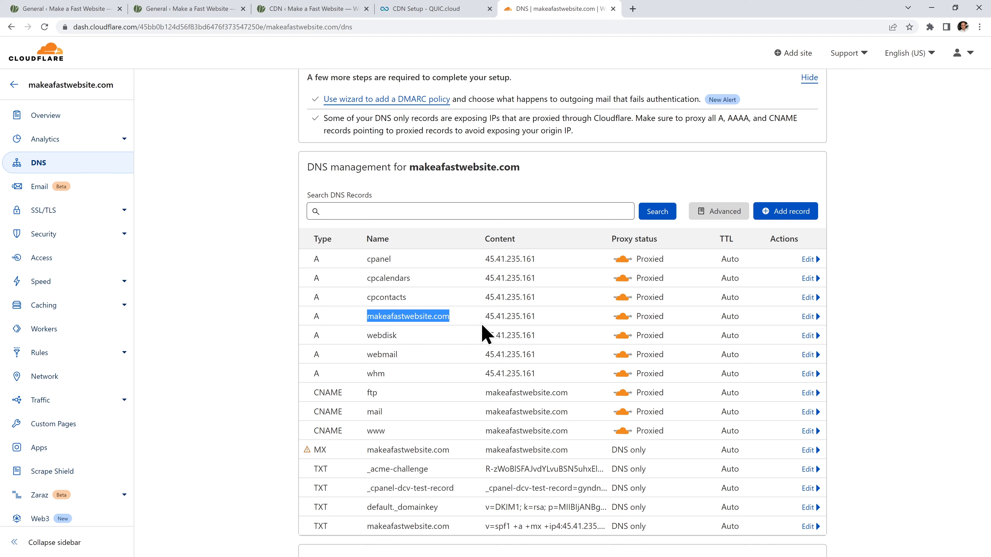
pyautogui.moveTo(537, 317); pyautogui.dragTo(480, 318)
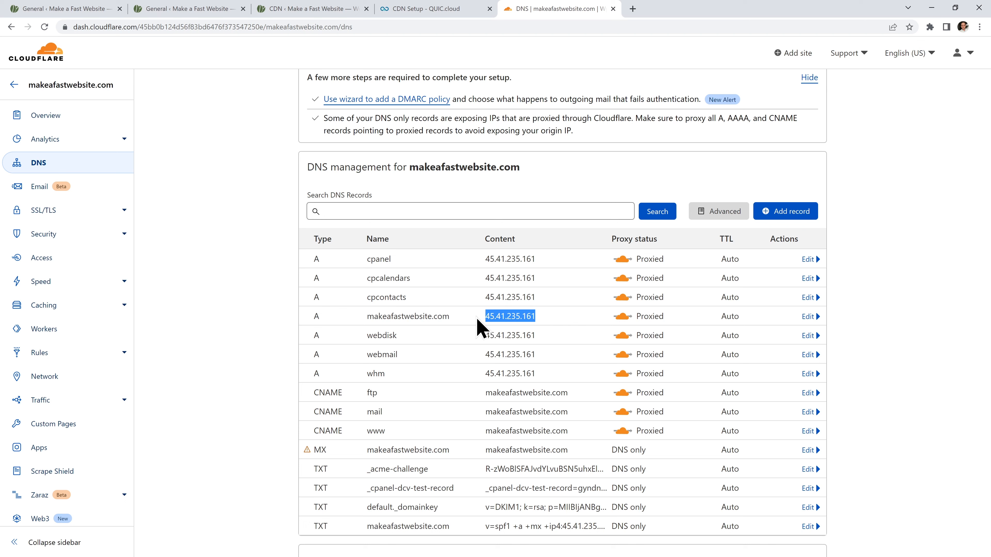
pyautogui.click(526, 314)
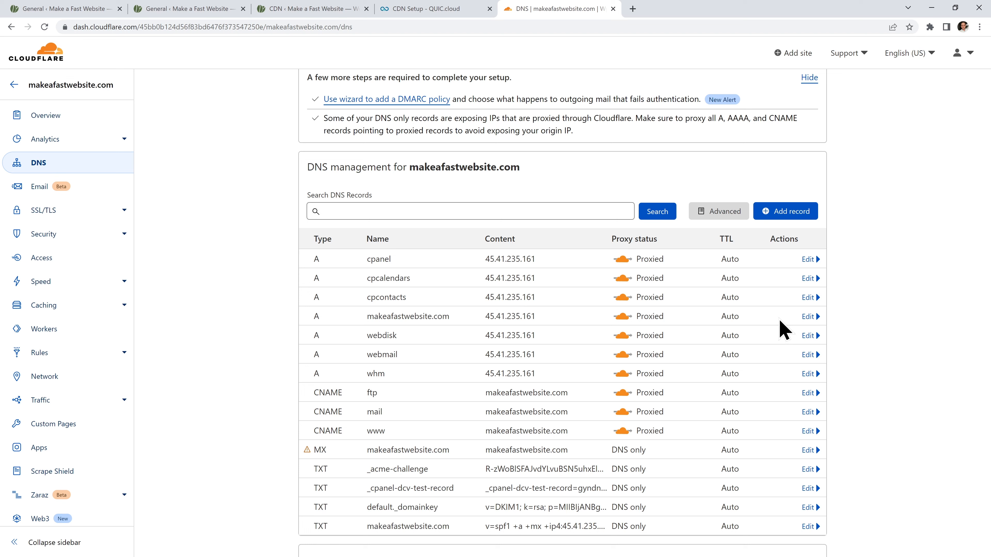
pyautogui.click(816, 317)
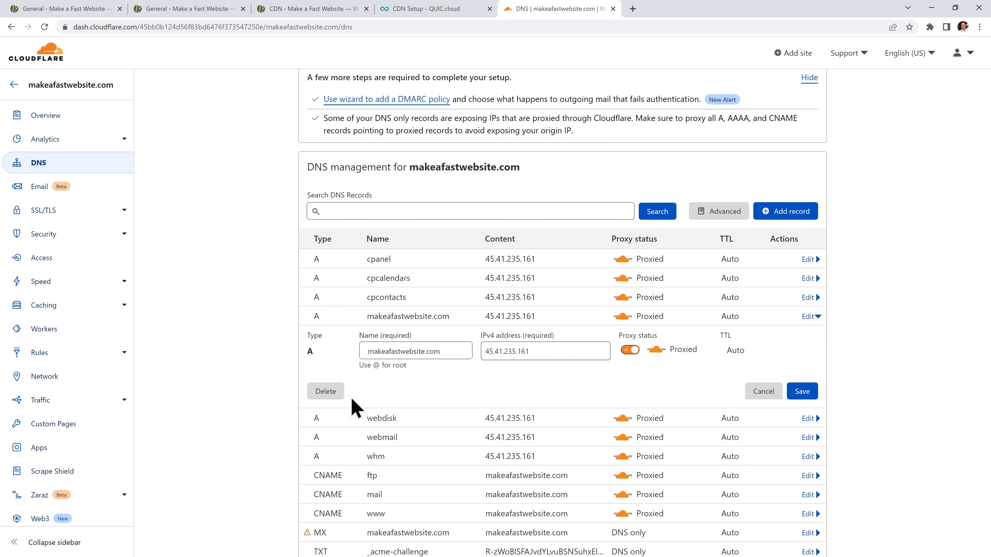
# Delete the root A record and start a new CNAME-type DNS record.
pyautogui.click(322, 392)
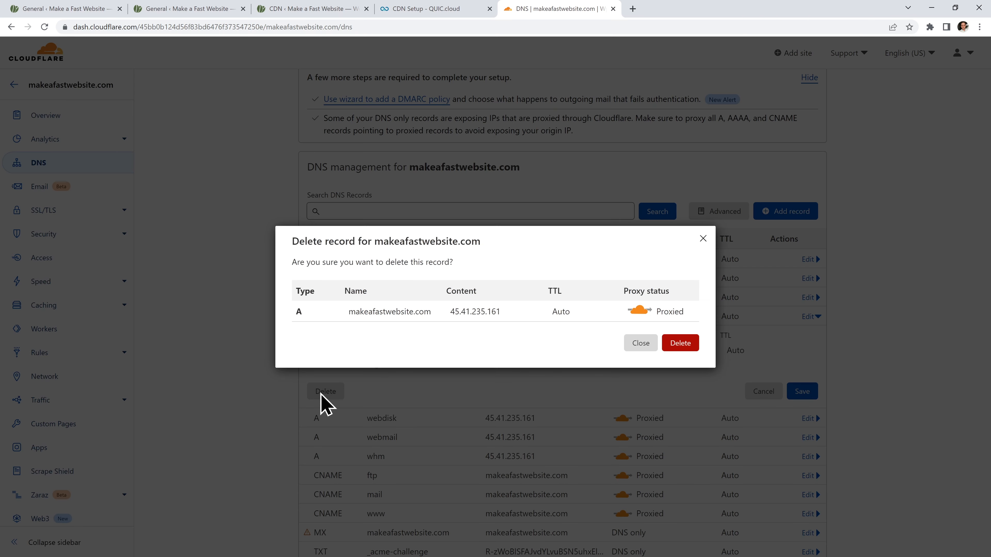
pyautogui.click(673, 346)
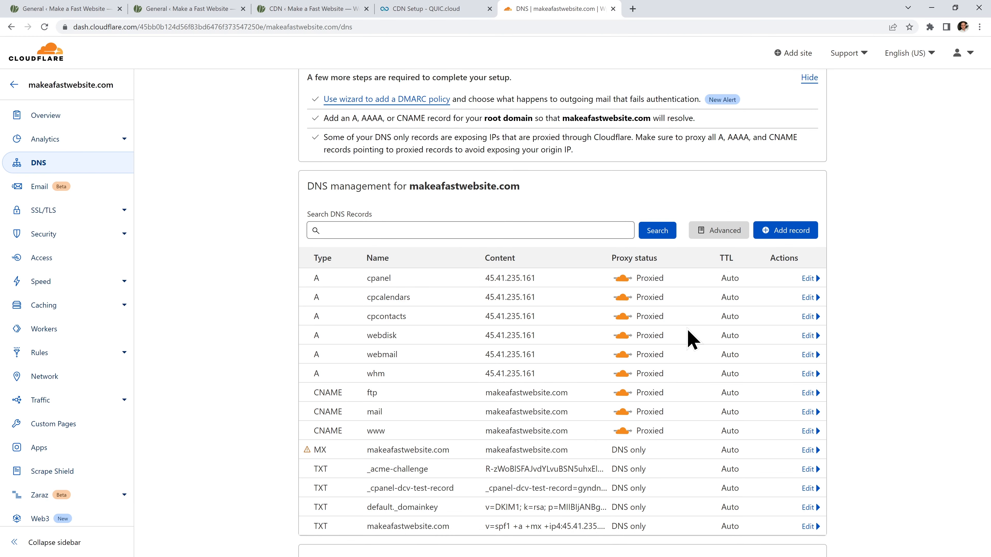
pyautogui.click(787, 231)
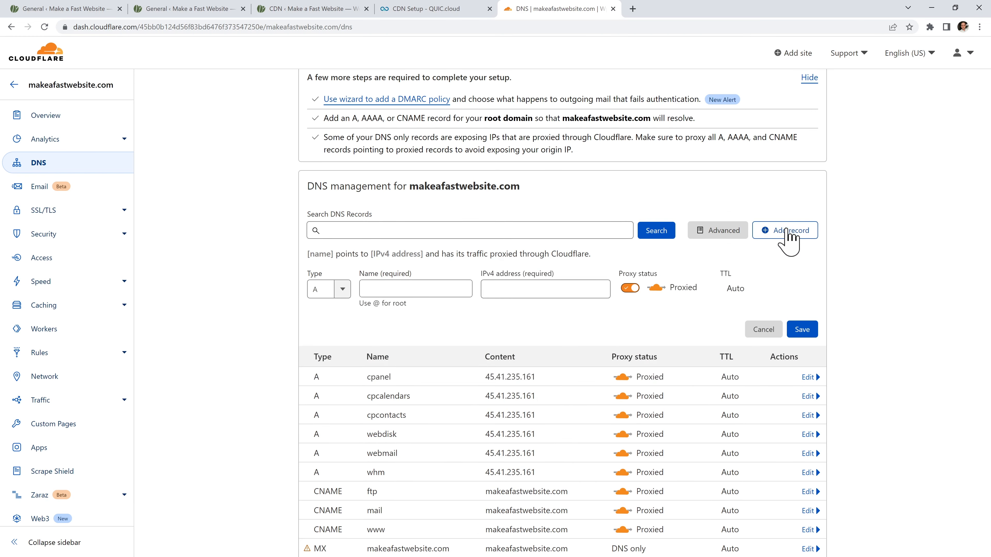
pyautogui.click(342, 293)
pyautogui.click(343, 389)
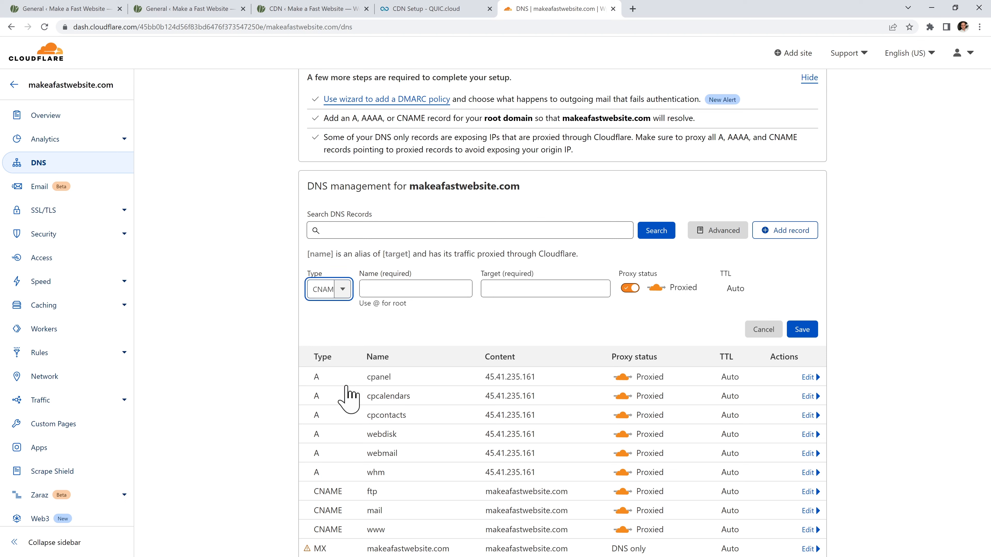
# Name the record @, target c2173153.tier1.quicns.com, set it to DNS only, and save.
pyautogui.click(415, 289)
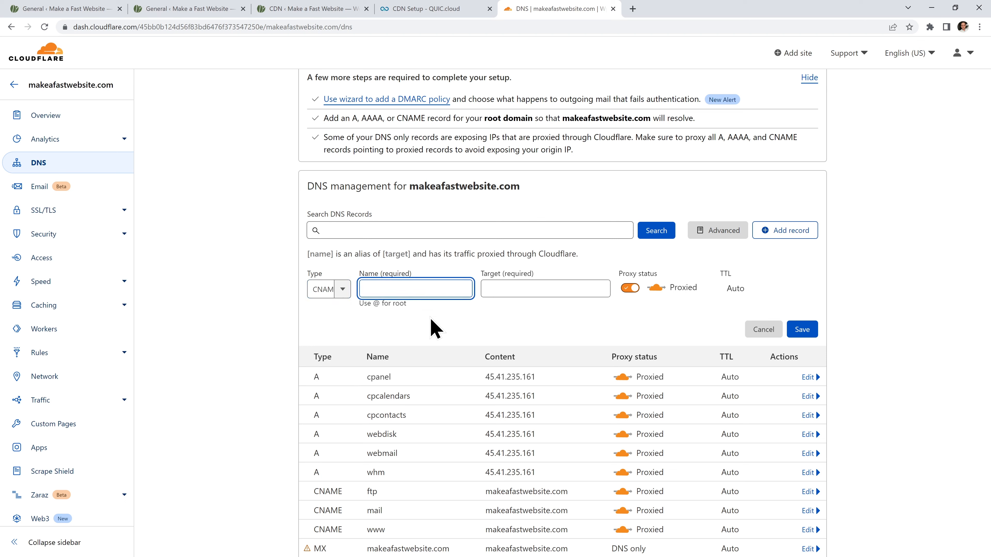
pyautogui.write('@')
pyautogui.click(530, 291)
pyautogui.rightClick(531, 291)
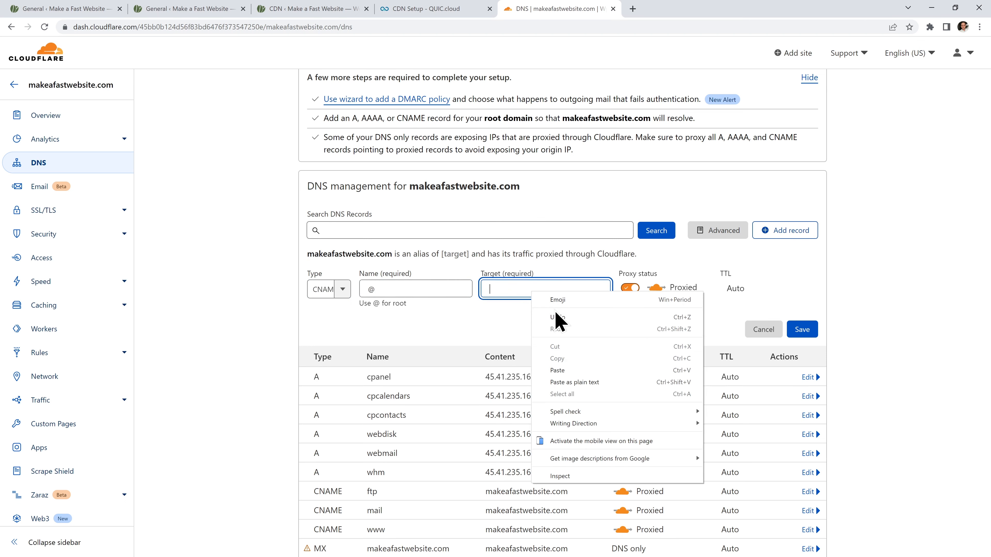
pyautogui.click(579, 370)
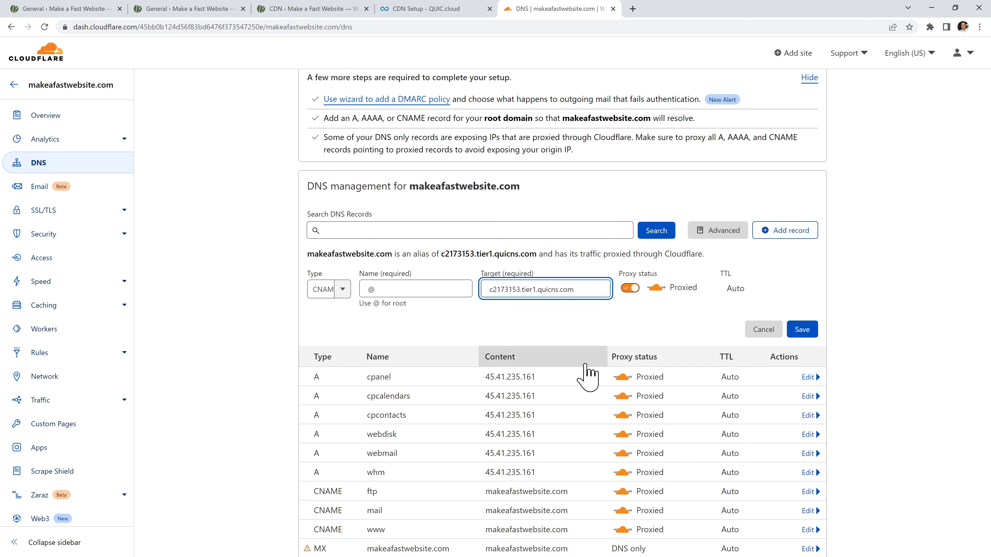
pyautogui.click(633, 289)
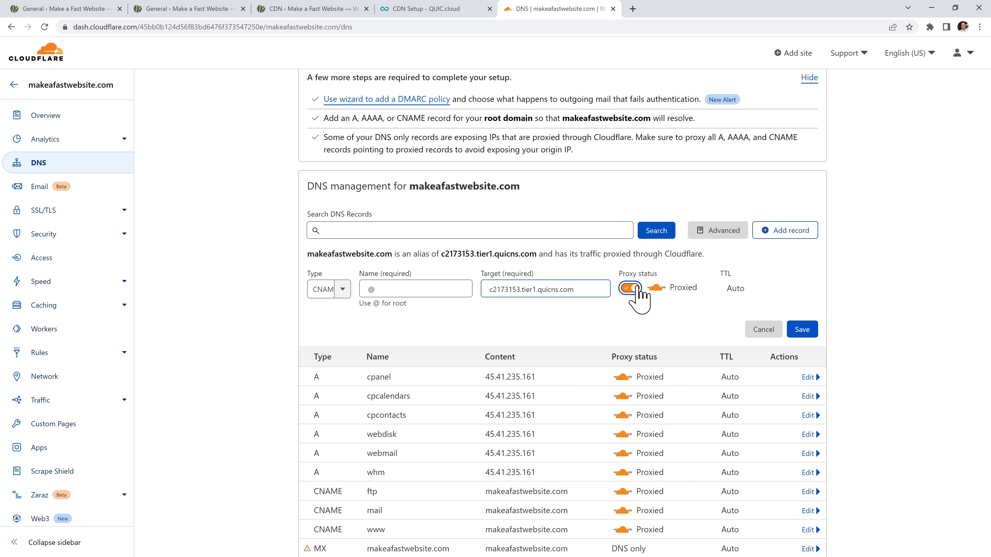
pyautogui.click(803, 332)
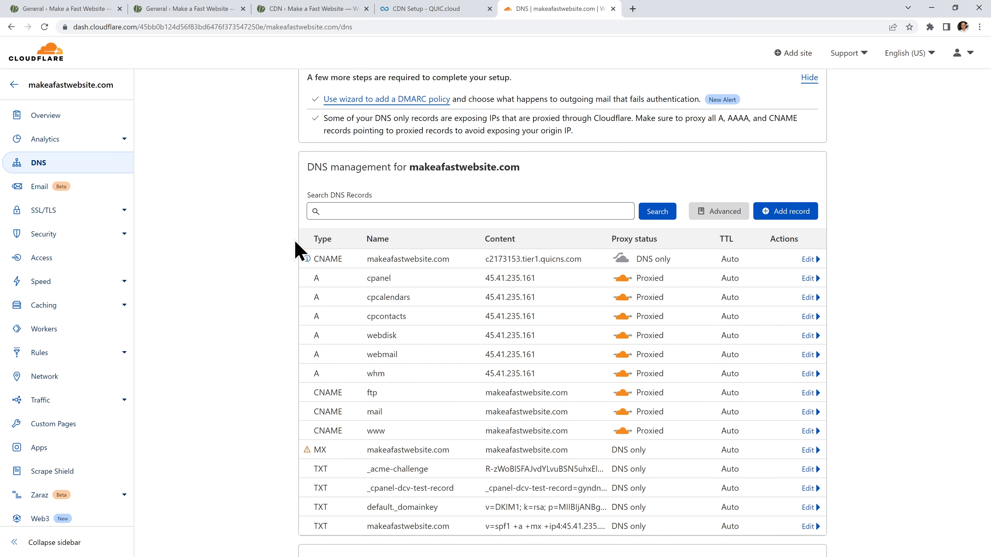
pyautogui.moveTo(307, 260)
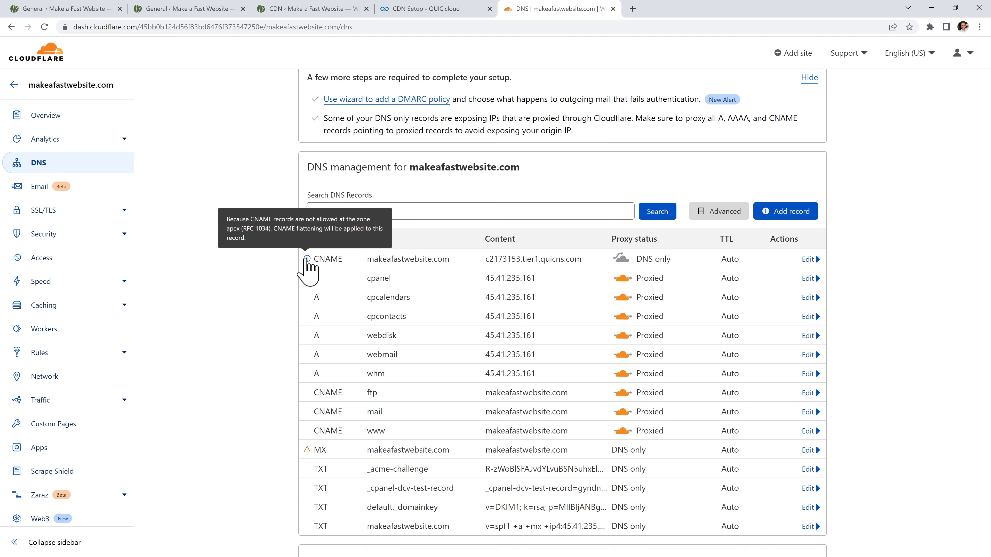
# Continue past QUIC.cloud's Update CNAME step to the CDN Settings showing DNS awaiting verification.
pyautogui.click(429, 9)
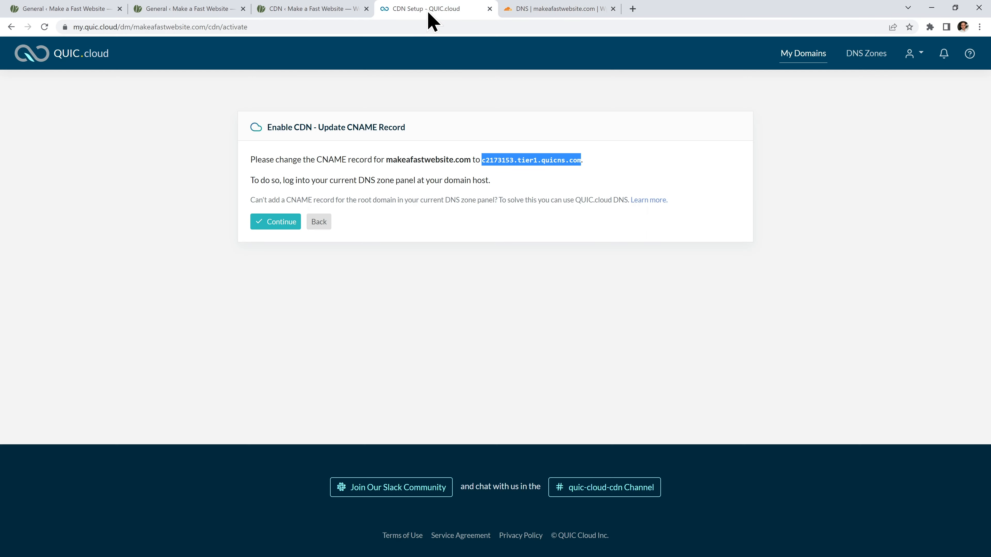
pyautogui.click(280, 225)
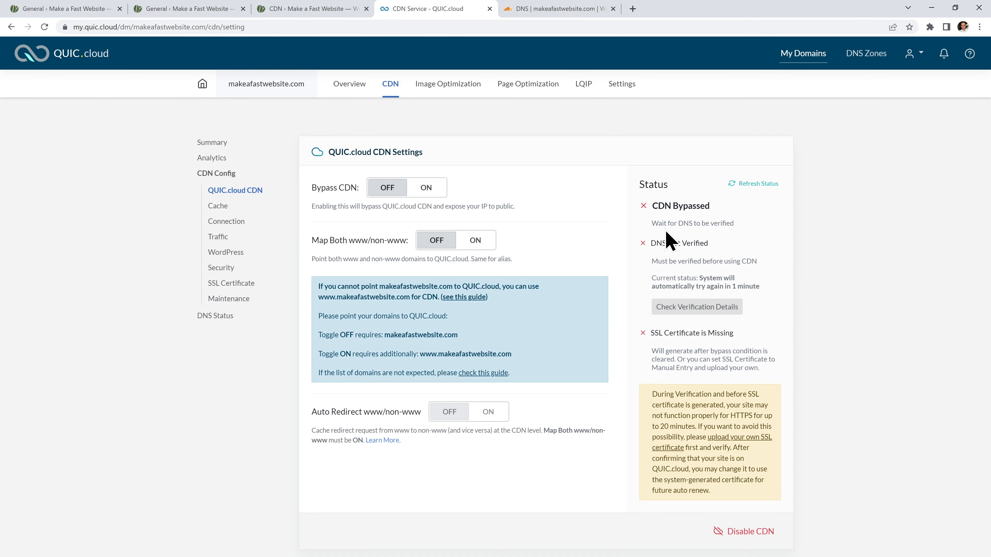
pyautogui.moveTo(740, 223); pyautogui.dragTo(654, 222)
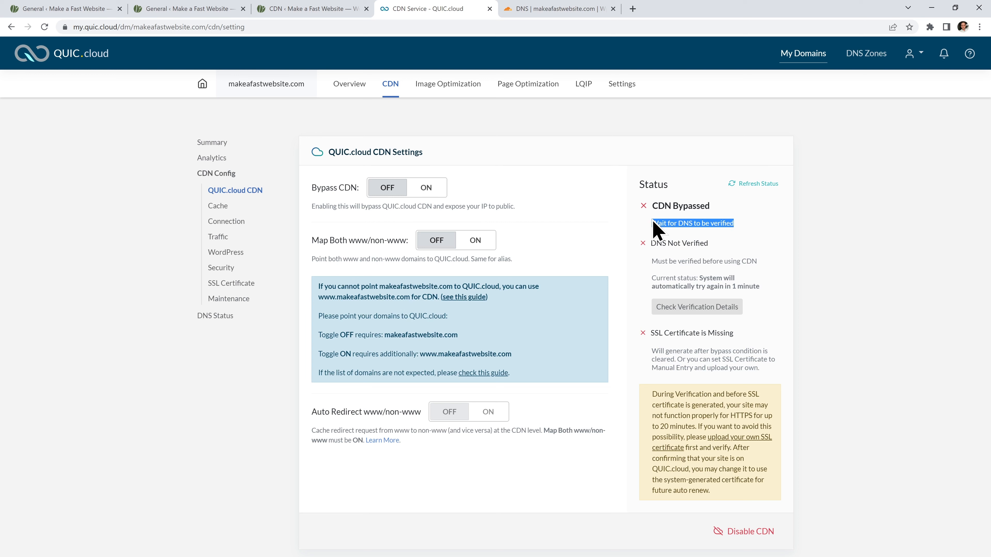